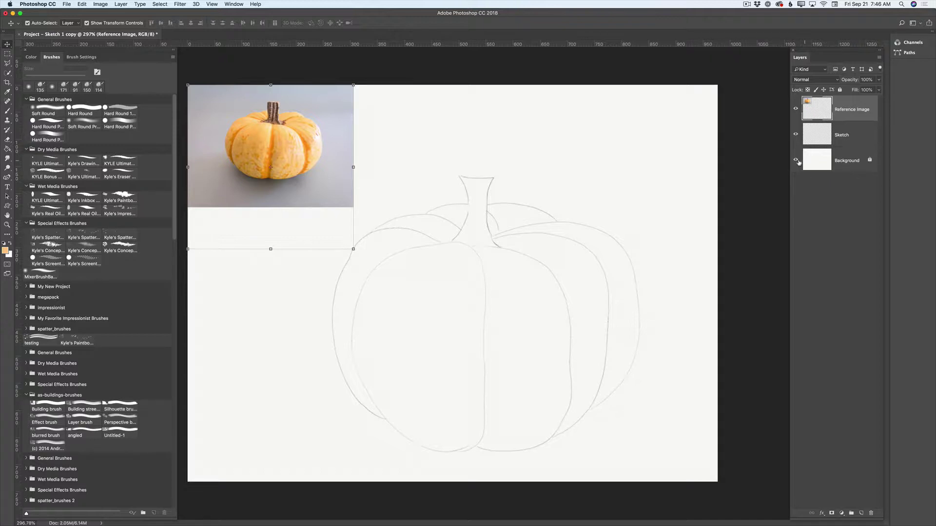
Toggle the Background, Sketch and Reference Image layers off and on to examine what each one contains.
{"action": "left_click", "coordinate": [795, 161]}
{"action": "left_click", "coordinate": [796, 161]}
{"action": "left_click", "coordinate": [796, 135]}
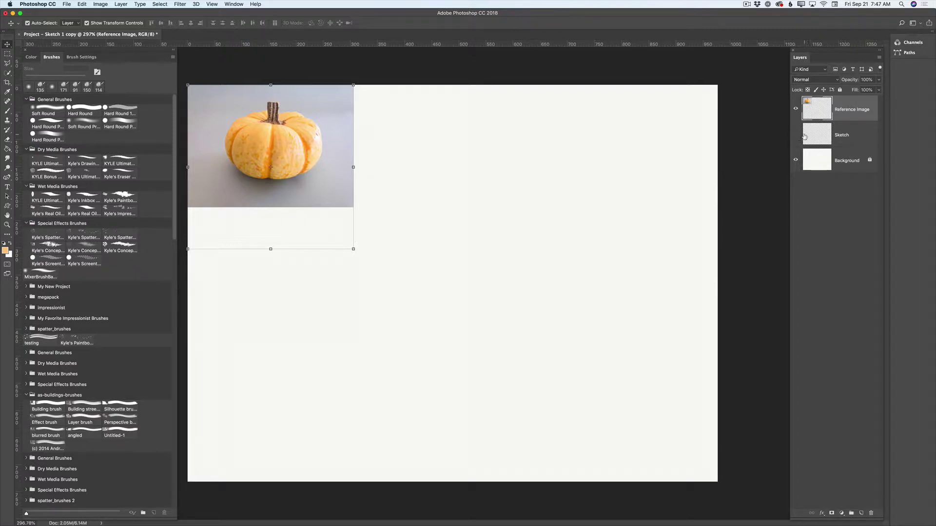
{"action": "left_click", "coordinate": [796, 135]}
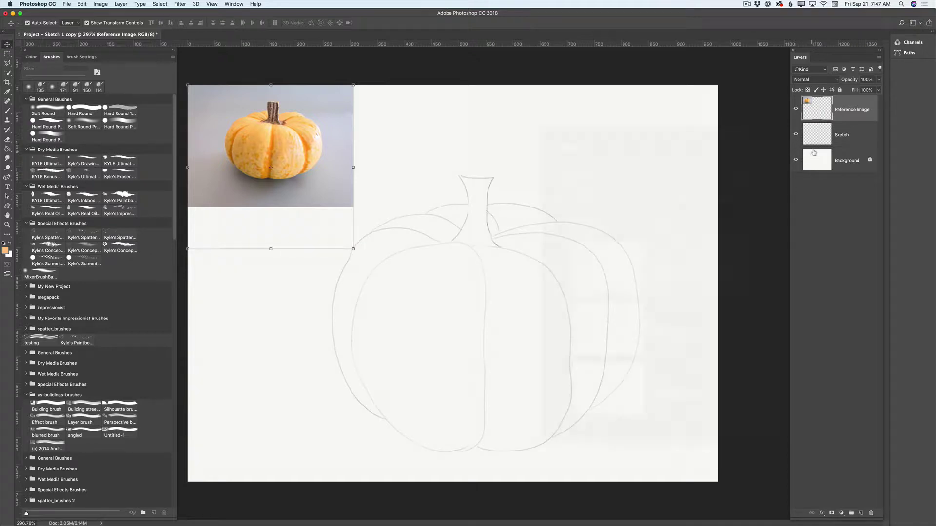
{"action": "left_click", "coordinate": [797, 109]}
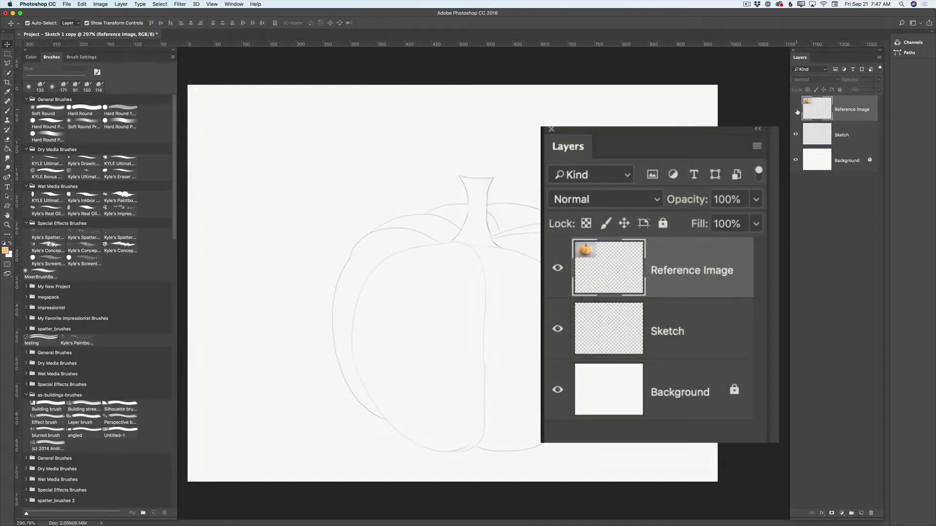
{"action": "left_click", "coordinate": [796, 111]}
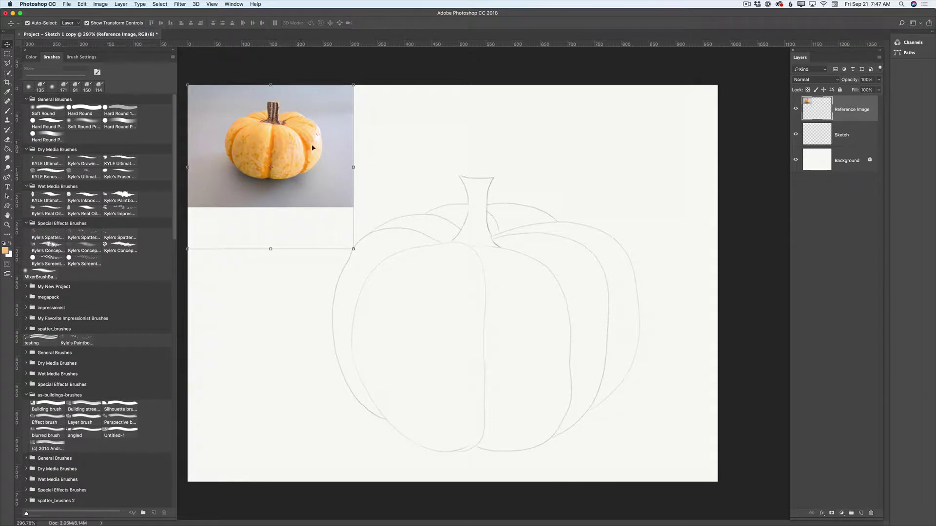
{"action": "left_click", "coordinate": [793, 110]}
{"action": "left_click", "coordinate": [796, 110]}
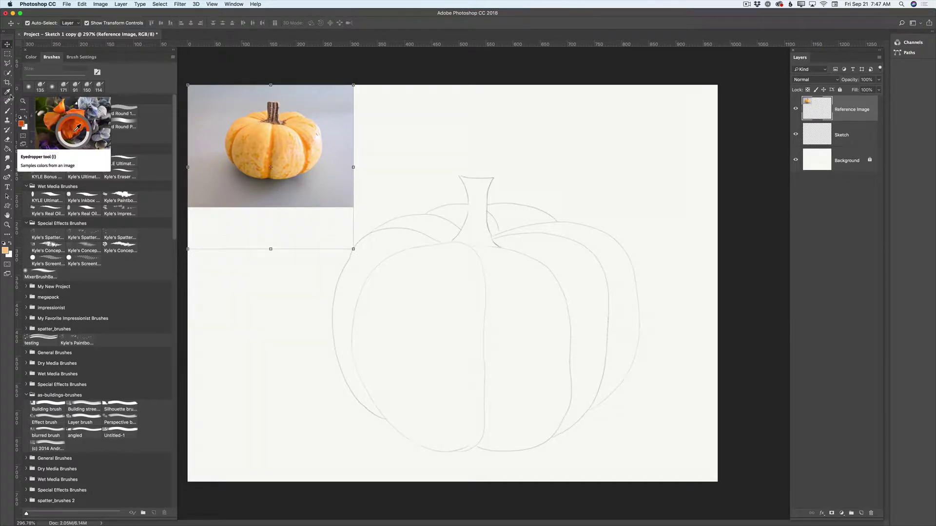
Sample a light yellow-orange from the reference pumpkin and paint a 51 px Hard Round swatch of it below the photo.
{"action": "left_click", "coordinate": [9, 94]}
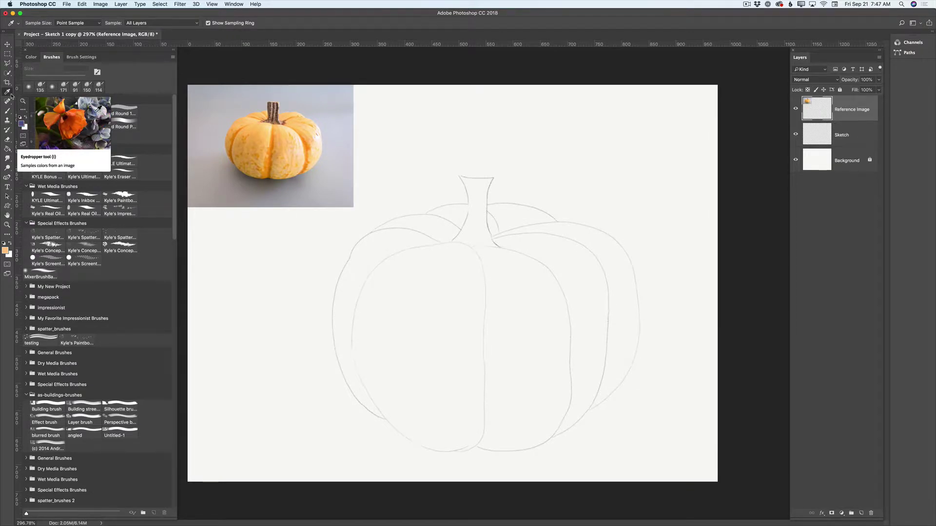
{"action": "left_click", "coordinate": [287, 130]}
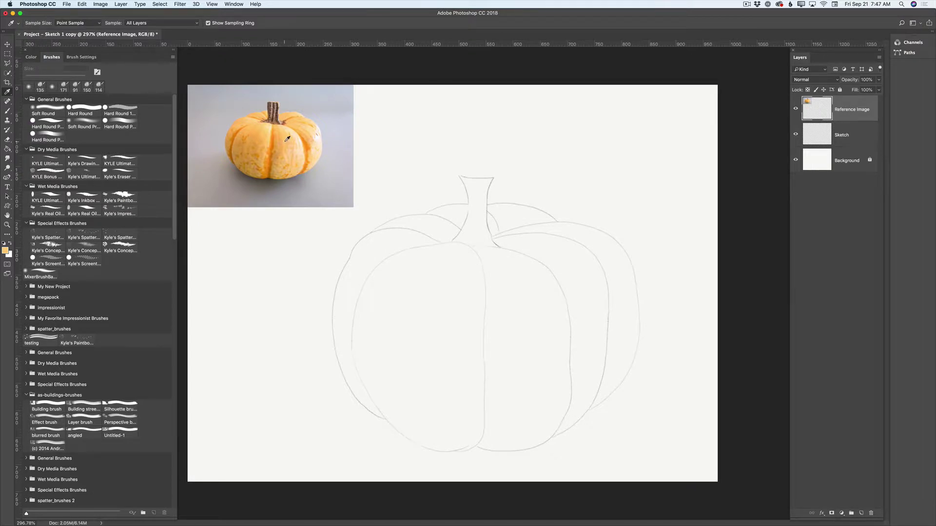
{"action": "key", "text": "b"}
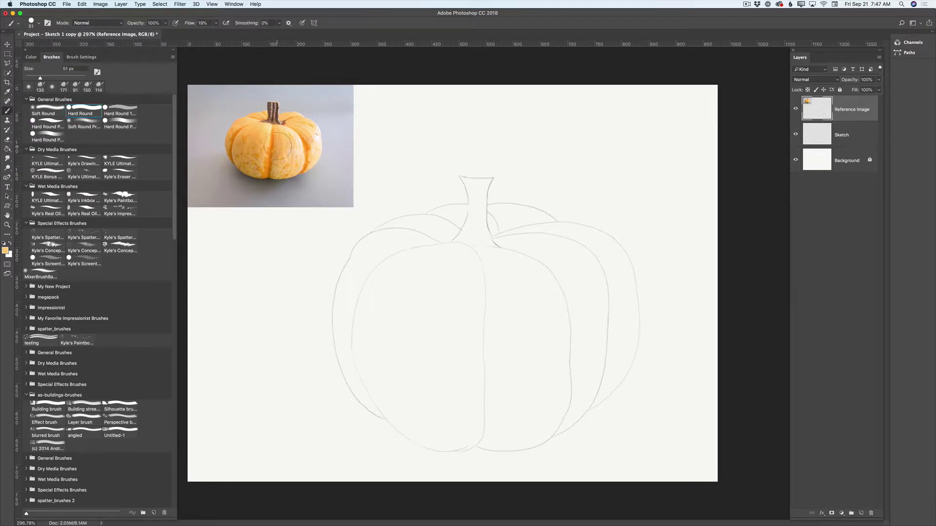
{"action": "left_click", "coordinate": [218, 231]}
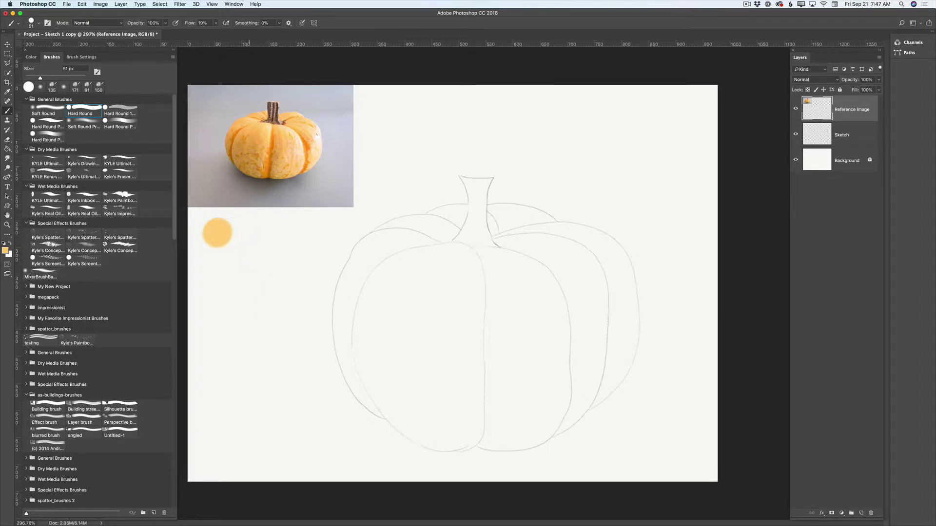
Sample the deeper orange from the reference pumpkin's crease and paint a swatch beside the light yellow-orange one.
{"action": "key", "text": "i"}
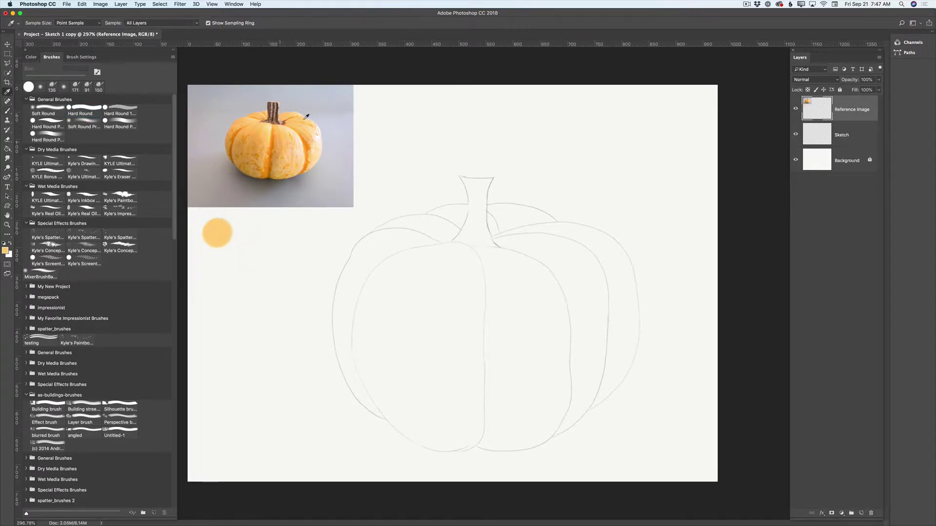
{"action": "left_click", "coordinate": [273, 139]}
{"action": "key", "text": "b"}
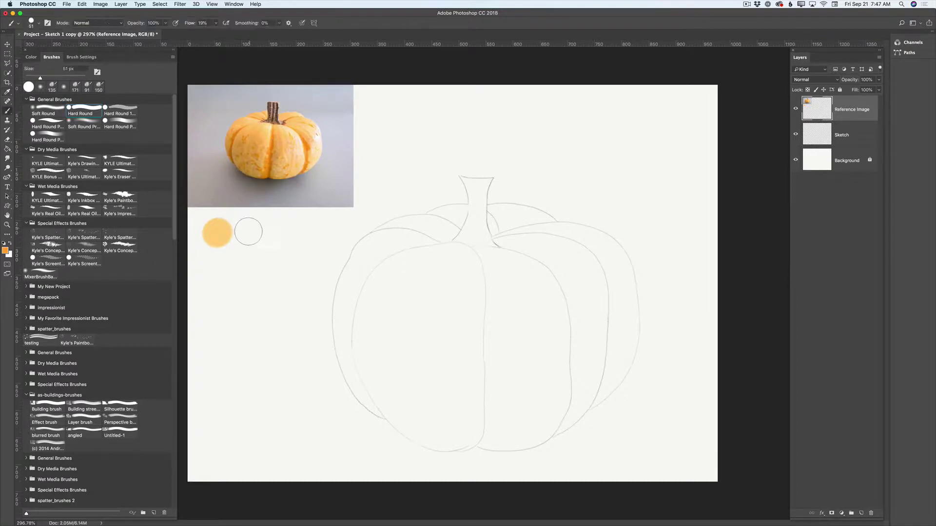
{"action": "left_click_drag", "start_coordinate": [259, 229], "coordinate": [258, 234]}
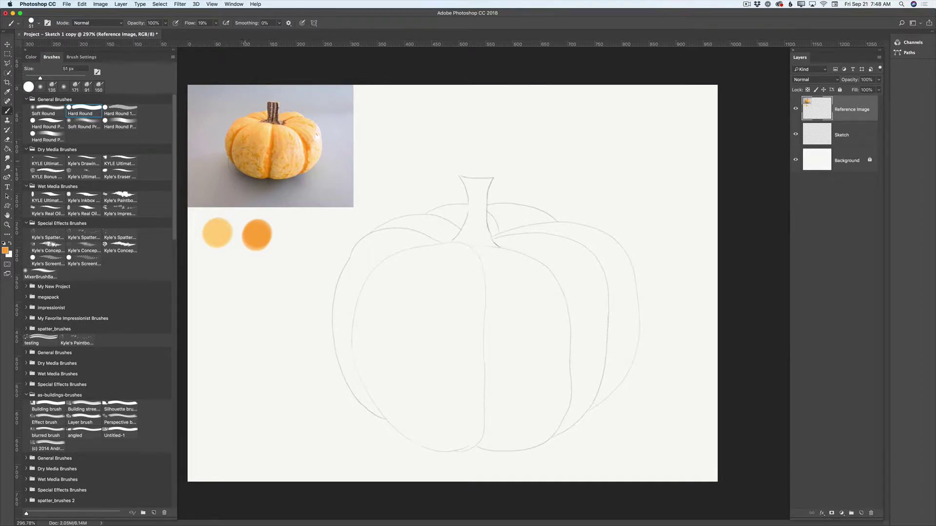
Sample the near-white highlight on the reference pumpkin's side and paint a swatch below the light yellow-orange one.
{"action": "key", "text": "i"}
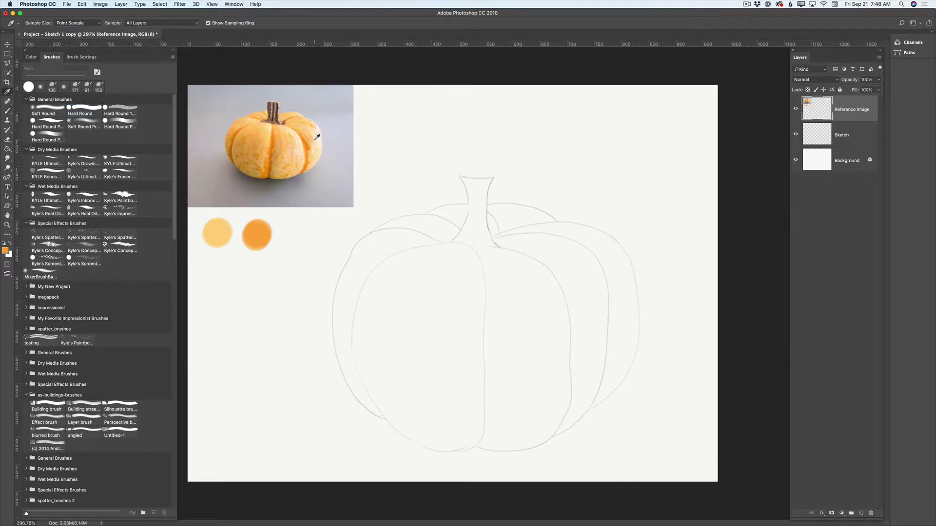
{"action": "left_click", "coordinate": [324, 153]}
{"action": "key", "text": "b"}
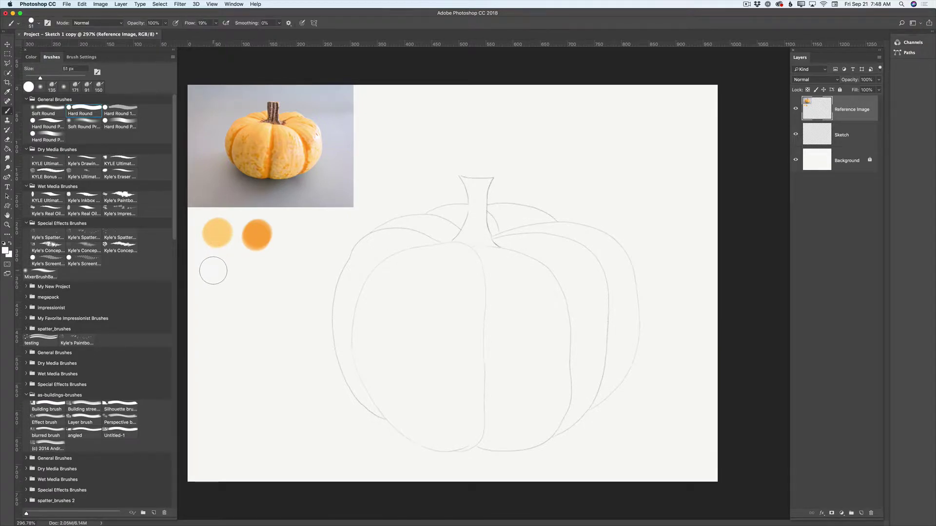
{"action": "left_click_drag", "start_coordinate": [216, 274], "coordinate": [220, 271]}
Sample the brown of the reference pumpkin's stem and paint a swatch beside the near-white one.
{"action": "key", "text": "i"}
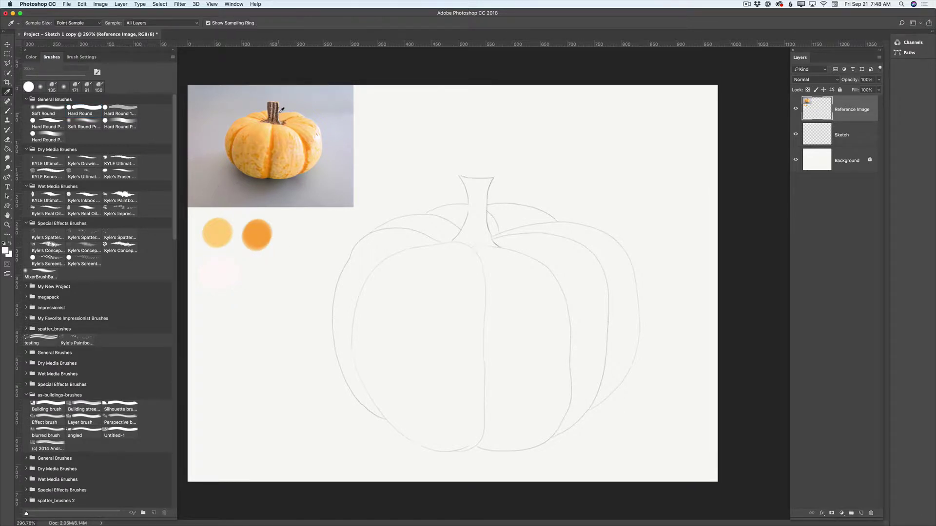
{"action": "left_click", "coordinate": [278, 111]}
{"action": "key", "text": "b"}
{"action": "left_click", "coordinate": [257, 277]}
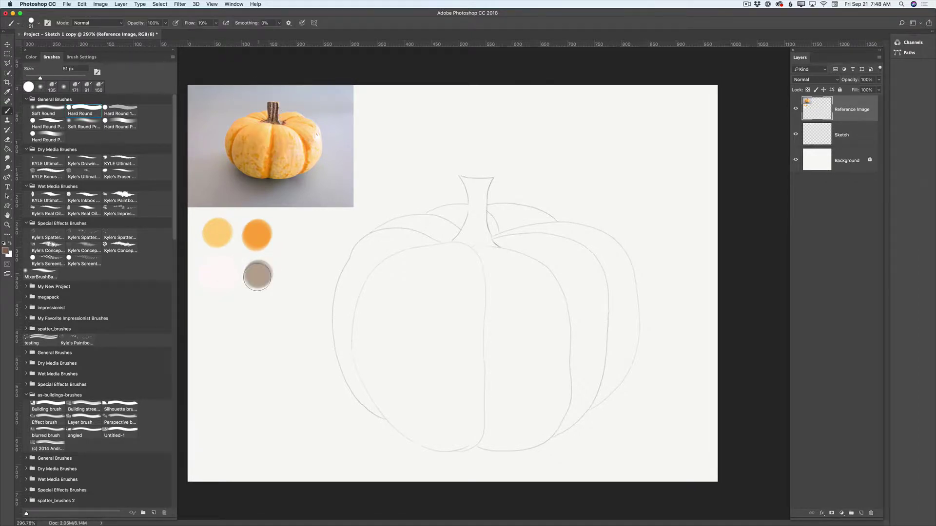
{"action": "left_click_drag", "start_coordinate": [257, 277], "coordinate": [260, 274]}
Sample a dark orange from the reference pumpkin and paint a swatch below the near-white one.
{"action": "key", "text": "i"}
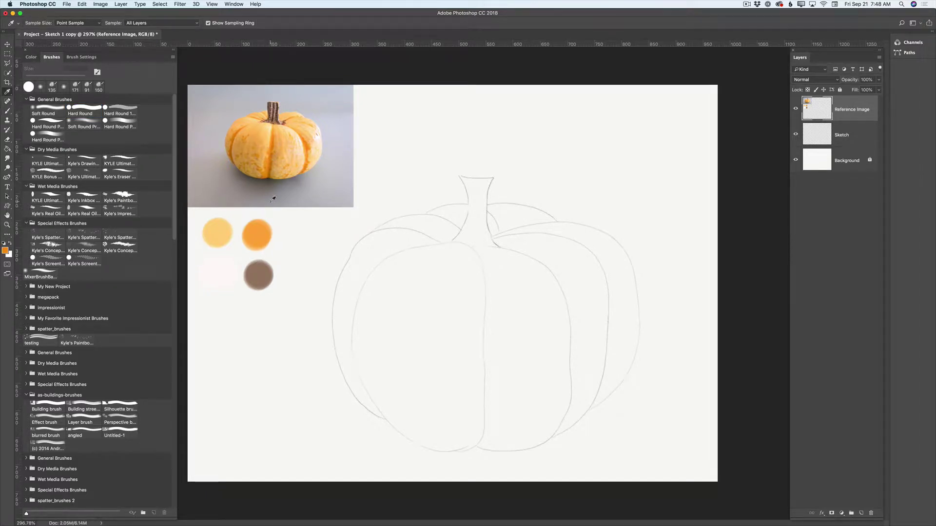
{"action": "key", "text": "b"}
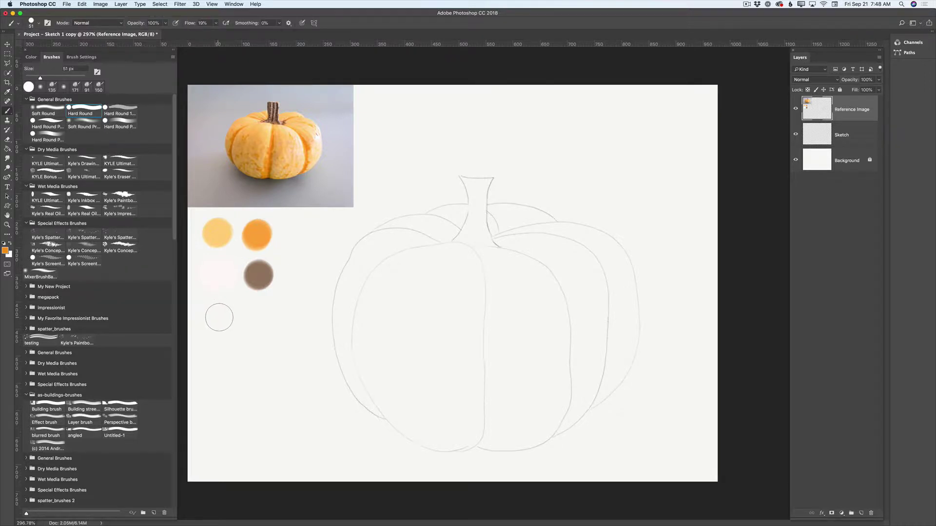
{"action": "left_click_drag", "start_coordinate": [217, 318], "coordinate": [223, 318]}
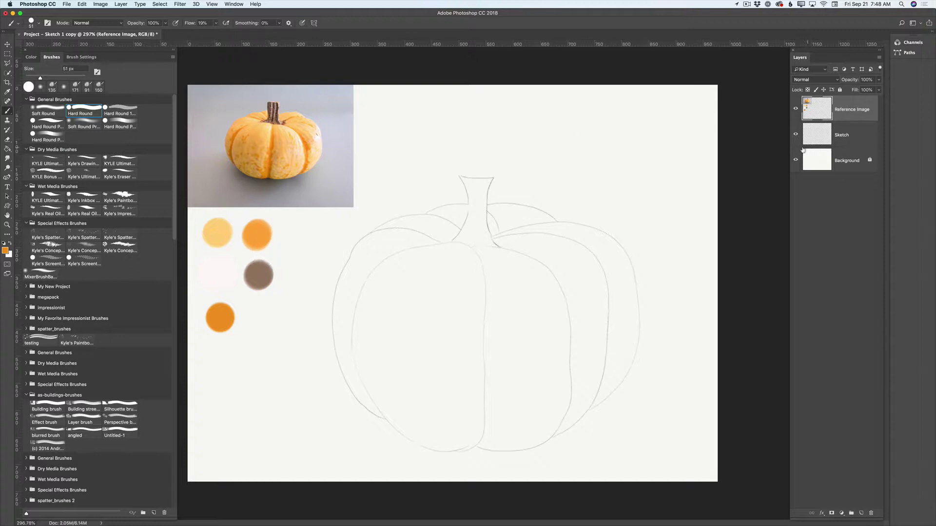
Add a new layer directly above the Background layer and rename it 1.
{"action": "left_click", "coordinate": [847, 166]}
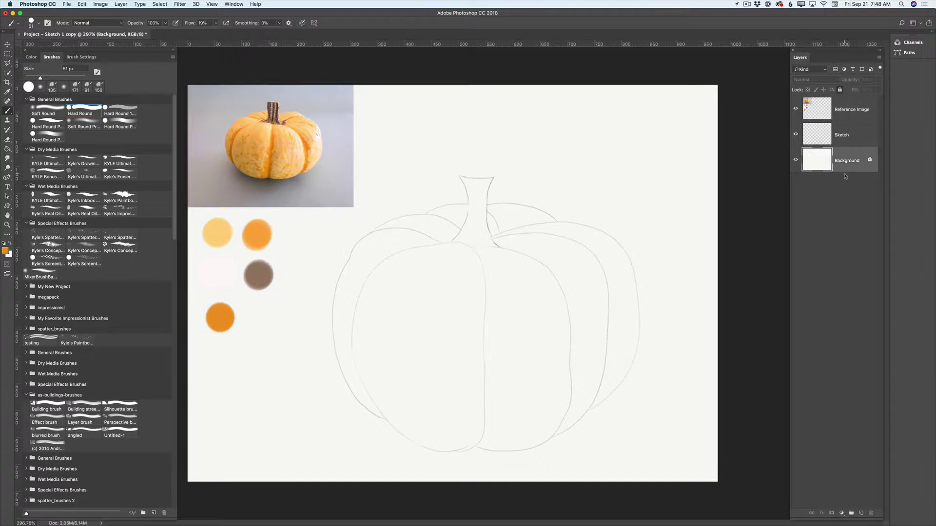
{"action": "left_click", "coordinate": [862, 513]}
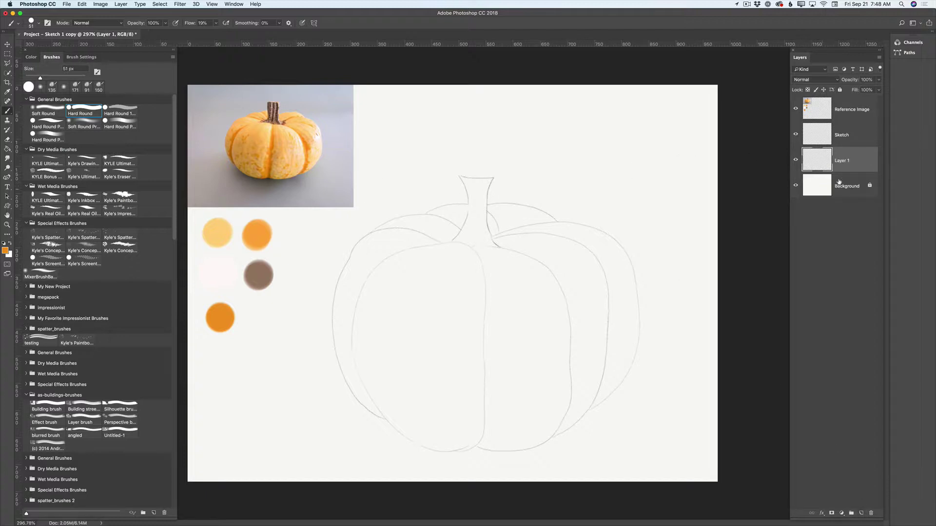
{"action": "double_click", "coordinate": [842, 161]}
{"action": "type", "text": "1"}
{"action": "key", "text": "Return"}
Choose the third brush in the second row of the My Favorite Watercolor Brushes group.
{"action": "mouse_move", "coordinate": [175, 221]}
{"action": "left_mouse_down"}
{"action": "mouse_move", "coordinate": [173, 251]}
{"action": "mouse_move", "coordinate": [172, 215]}
{"action": "left_mouse_up"}
{"action": "left_click_drag", "start_coordinate": [174, 214], "coordinate": [173, 345]}
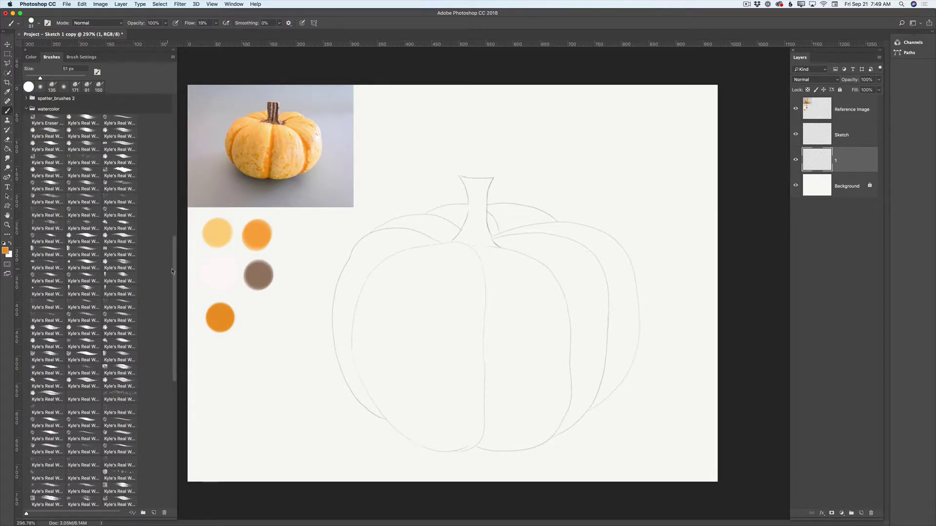
{"action": "left_click_drag", "start_coordinate": [174, 272], "coordinate": [184, 374]}
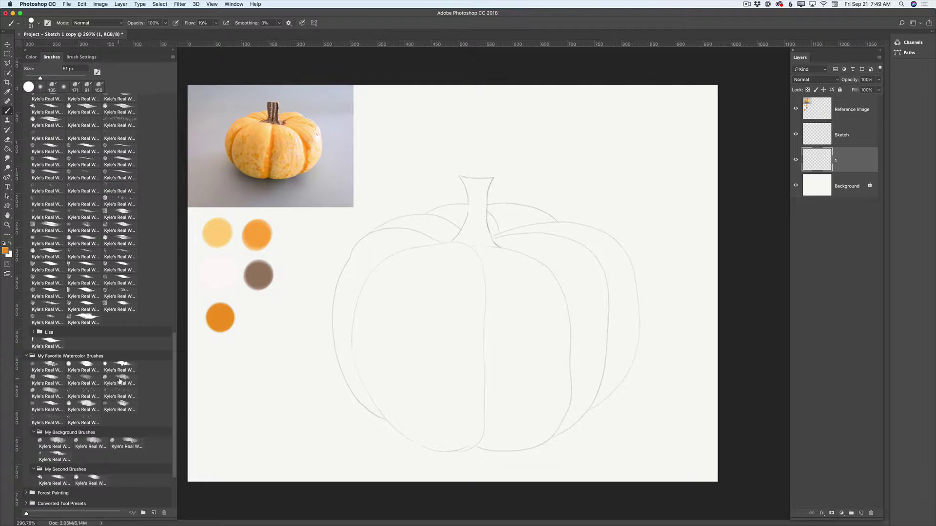
{"action": "left_click", "coordinate": [120, 381]}
Sample the light yellow-orange swatch, enlarge the watercolor brush to 171 px and paint a base wash over the whole pumpkin on layer 1.
{"action": "left_click", "coordinate": [7, 92]}
{"action": "left_click", "coordinate": [218, 235]}
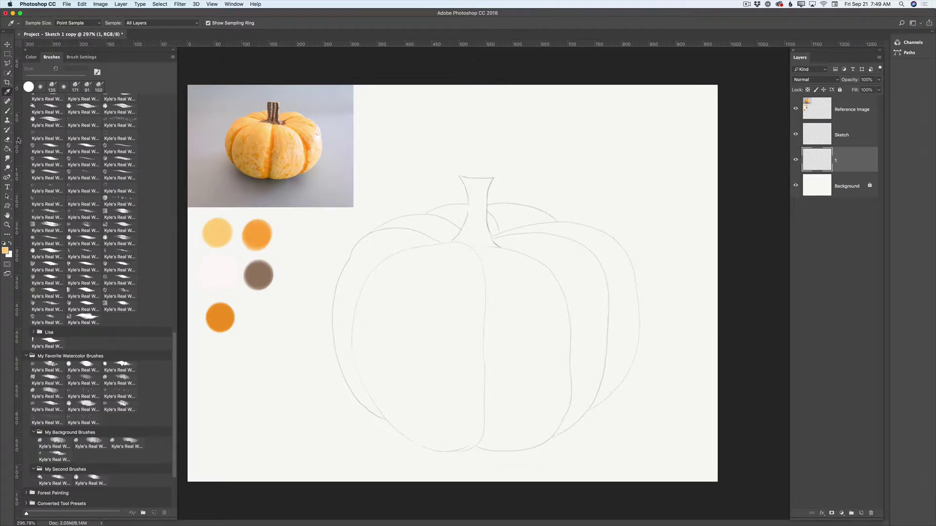
{"action": "left_click", "coordinate": [8, 111]}
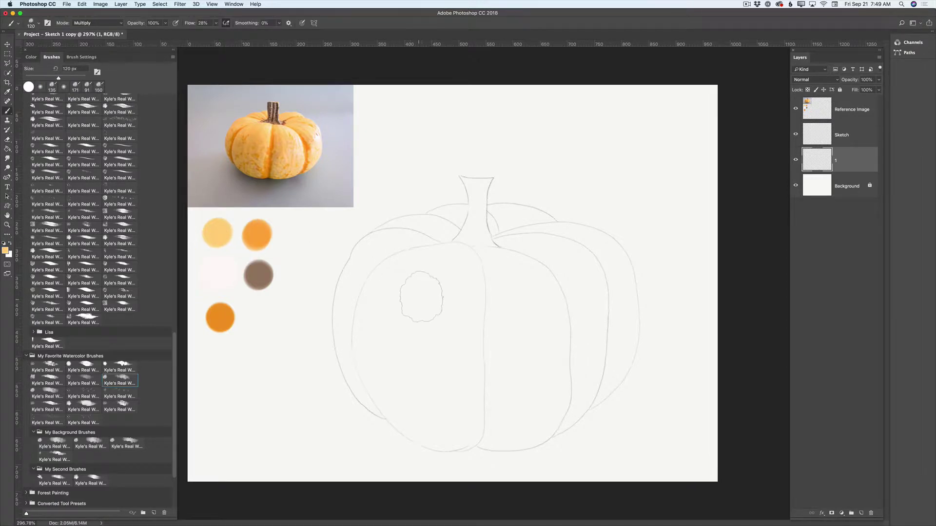
{"action": "right_click", "coordinate": [445, 285]}
{"action": "left_click_drag", "start_coordinate": [483, 303], "coordinate": [513, 303]}
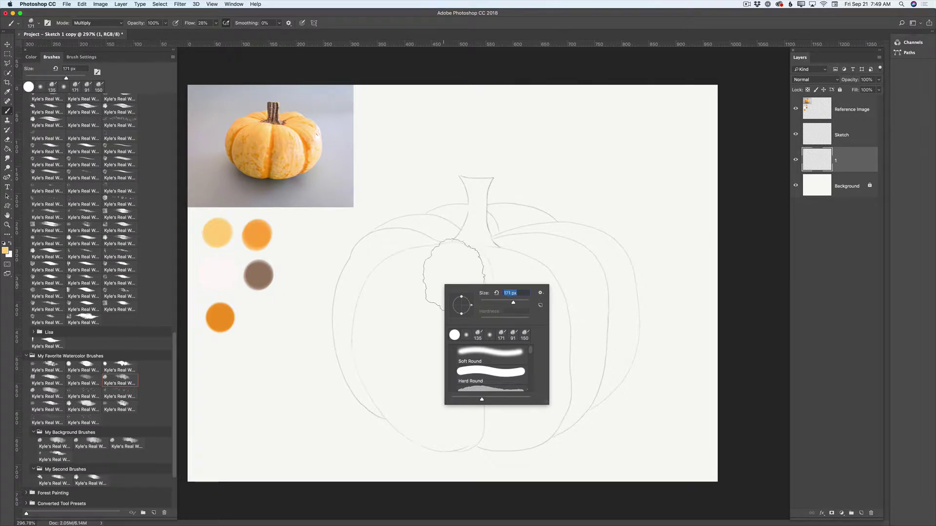
{"action": "mouse_move", "coordinate": [453, 273]}
{"action": "left_mouse_down"}
{"action": "mouse_move", "coordinate": [397, 289]}
{"action": "mouse_move", "coordinate": [383, 338]}
{"action": "mouse_move", "coordinate": [414, 336]}
{"action": "mouse_move", "coordinate": [440, 360]}
{"action": "mouse_move", "coordinate": [463, 290]}
{"action": "mouse_move", "coordinate": [427, 241]}
{"action": "mouse_move", "coordinate": [386, 268]}
{"action": "mouse_move", "coordinate": [369, 320]}
{"action": "mouse_move", "coordinate": [394, 262]}
{"action": "mouse_move", "coordinate": [366, 323]}
{"action": "mouse_move", "coordinate": [417, 393]}
{"action": "mouse_move", "coordinate": [378, 365]}
{"action": "mouse_move", "coordinate": [445, 409]}
{"action": "mouse_move", "coordinate": [471, 384]}
{"action": "mouse_move", "coordinate": [490, 314]}
{"action": "mouse_move", "coordinate": [467, 280]}
{"action": "mouse_move", "coordinate": [521, 263]}
{"action": "mouse_move", "coordinate": [574, 261]}
{"action": "mouse_move", "coordinate": [596, 315]}
{"action": "mouse_move", "coordinate": [592, 260]}
{"action": "mouse_move", "coordinate": [583, 366]}
{"action": "mouse_move", "coordinate": [550, 363]}
{"action": "mouse_move", "coordinate": [537, 324]}
{"action": "mouse_move", "coordinate": [537, 382]}
{"action": "mouse_move", "coordinate": [473, 403]}
{"action": "mouse_move", "coordinate": [511, 411]}
{"action": "mouse_move", "coordinate": [567, 374]}
{"action": "mouse_move", "coordinate": [536, 395]}
{"action": "mouse_move", "coordinate": [530, 248]}
{"action": "mouse_move", "coordinate": [504, 221]}
{"action": "mouse_move", "coordinate": [534, 228]}
{"action": "mouse_move", "coordinate": [436, 231]}
{"action": "mouse_move", "coordinate": [456, 219]}
{"action": "mouse_move", "coordinate": [381, 262]}
{"action": "mouse_move", "coordinate": [391, 253]}
{"action": "mouse_move", "coordinate": [465, 216]}
{"action": "mouse_move", "coordinate": [374, 273]}
{"action": "mouse_move", "coordinate": [369, 344]}
{"action": "mouse_move", "coordinate": [418, 410]}
{"action": "mouse_move", "coordinate": [453, 413]}
{"action": "mouse_move", "coordinate": [570, 357]}
{"action": "mouse_move", "coordinate": [565, 275]}
{"action": "mouse_move", "coordinate": [581, 250]}
{"action": "mouse_move", "coordinate": [614, 302]}
{"action": "mouse_move", "coordinate": [567, 274]}
{"action": "mouse_move", "coordinate": [554, 250]}
{"action": "mouse_move", "coordinate": [522, 252]}
{"action": "mouse_move", "coordinate": [510, 233]}
{"action": "mouse_move", "coordinate": [541, 325]}
{"action": "mouse_move", "coordinate": [479, 381]}
{"action": "mouse_move", "coordinate": [511, 420]}
{"action": "mouse_move", "coordinate": [573, 406]}
{"action": "mouse_move", "coordinate": [609, 373]}
{"action": "left_mouse_up"}
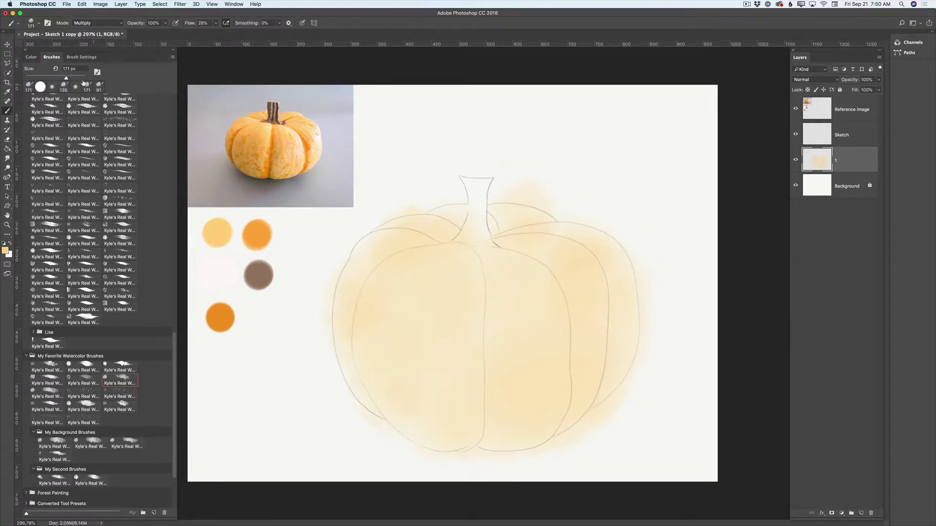
Sample the orange swatch beside the light one for the brush and add a new layer above layer 1.
{"action": "left_click", "coordinate": [6, 92]}
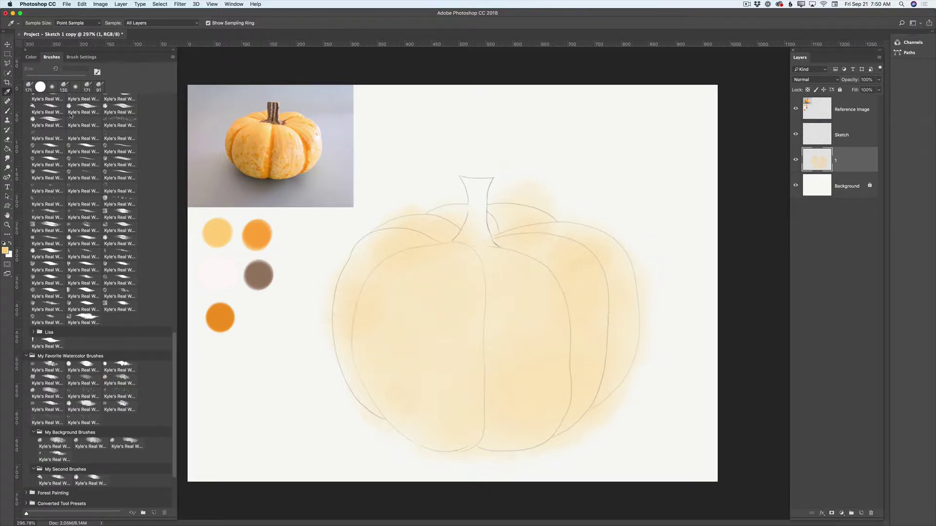
{"action": "left_click", "coordinate": [262, 233]}
{"action": "left_click", "coordinate": [7, 112]}
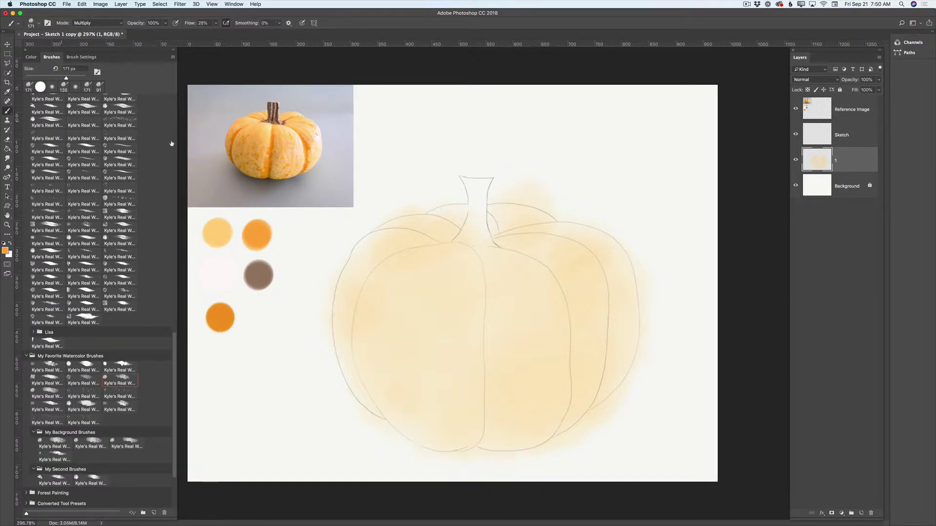
{"action": "left_click", "coordinate": [862, 513]}
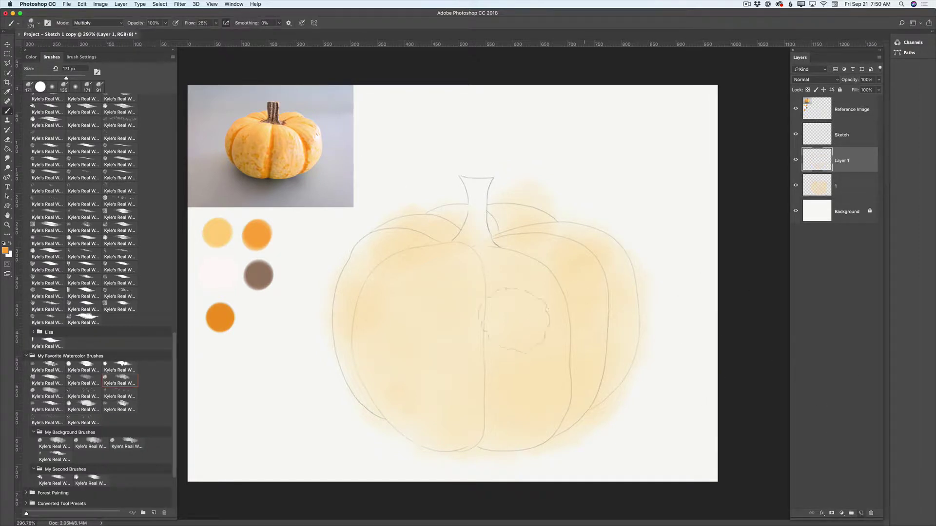
Paint orange watercolor shading over the pumpkin's segments on the new layer and reduce that layer's opacity to 72%.
{"action": "mouse_move", "coordinate": [425, 336]}
{"action": "left_mouse_down"}
{"action": "mouse_move", "coordinate": [394, 317]}
{"action": "mouse_move", "coordinate": [406, 334]}
{"action": "mouse_move", "coordinate": [400, 300]}
{"action": "mouse_move", "coordinate": [386, 309]}
{"action": "mouse_move", "coordinate": [379, 358]}
{"action": "mouse_move", "coordinate": [435, 404]}
{"action": "mouse_move", "coordinate": [432, 354]}
{"action": "mouse_move", "coordinate": [432, 374]}
{"action": "mouse_move", "coordinate": [465, 377]}
{"action": "mouse_move", "coordinate": [466, 331]}
{"action": "mouse_move", "coordinate": [461, 420]}
{"action": "mouse_move", "coordinate": [410, 414]}
{"action": "left_mouse_up"}
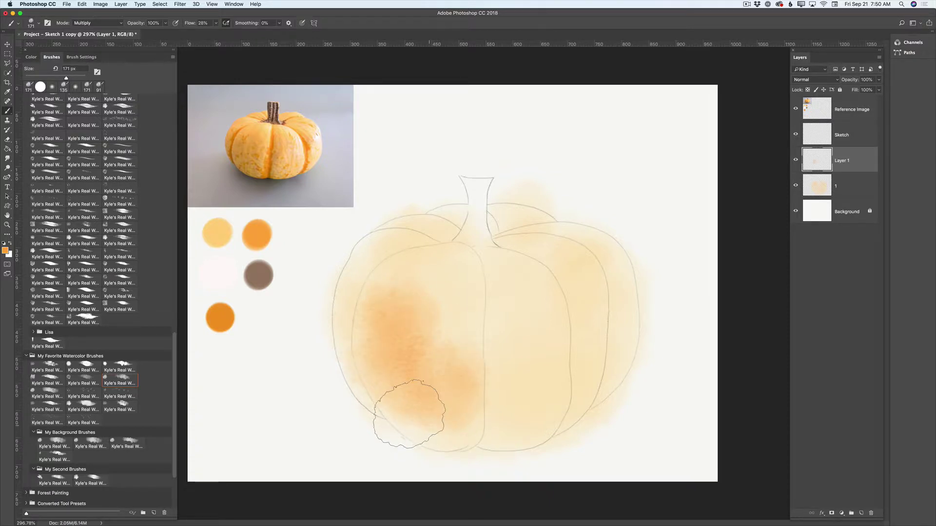
{"action": "mouse_move", "coordinate": [508, 352]}
{"action": "left_mouse_down"}
{"action": "mouse_move", "coordinate": [482, 262]}
{"action": "mouse_move", "coordinate": [506, 289]}
{"action": "mouse_move", "coordinate": [511, 352]}
{"action": "mouse_move", "coordinate": [512, 280]}
{"action": "mouse_move", "coordinate": [541, 316]}
{"action": "mouse_move", "coordinate": [494, 267]}
{"action": "mouse_move", "coordinate": [549, 292]}
{"action": "mouse_move", "coordinate": [558, 354]}
{"action": "mouse_move", "coordinate": [518, 356]}
{"action": "mouse_move", "coordinate": [534, 367]}
{"action": "mouse_move", "coordinate": [509, 348]}
{"action": "mouse_move", "coordinate": [492, 399]}
{"action": "mouse_move", "coordinate": [495, 337]}
{"action": "mouse_move", "coordinate": [483, 326]}
{"action": "mouse_move", "coordinate": [493, 420]}
{"action": "mouse_move", "coordinate": [423, 423]}
{"action": "mouse_move", "coordinate": [484, 401]}
{"action": "mouse_move", "coordinate": [565, 304]}
{"action": "mouse_move", "coordinate": [560, 268]}
{"action": "mouse_move", "coordinate": [515, 252]}
{"action": "mouse_move", "coordinate": [570, 268]}
{"action": "mouse_move", "coordinate": [529, 243]}
{"action": "mouse_move", "coordinate": [590, 249]}
{"action": "mouse_move", "coordinate": [618, 323]}
{"action": "mouse_move", "coordinate": [597, 283]}
{"action": "mouse_move", "coordinate": [593, 302]}
{"action": "mouse_move", "coordinate": [396, 252]}
{"action": "mouse_move", "coordinate": [357, 318]}
{"action": "mouse_move", "coordinate": [361, 297]}
{"action": "mouse_move", "coordinate": [351, 312]}
{"action": "mouse_move", "coordinate": [366, 376]}
{"action": "mouse_move", "coordinate": [375, 376]}
{"action": "mouse_move", "coordinate": [440, 231]}
{"action": "mouse_move", "coordinate": [381, 246]}
{"action": "mouse_move", "coordinate": [439, 247]}
{"action": "mouse_move", "coordinate": [474, 229]}
{"action": "mouse_move", "coordinate": [452, 221]}
{"action": "mouse_move", "coordinate": [458, 216]}
{"action": "mouse_move", "coordinate": [439, 236]}
{"action": "left_mouse_up"}
{"action": "mouse_move", "coordinate": [508, 231]}
{"action": "left_mouse_down"}
{"action": "mouse_move", "coordinate": [525, 223]}
{"action": "mouse_move", "coordinate": [559, 252]}
{"action": "mouse_move", "coordinate": [572, 360]}
{"action": "mouse_move", "coordinate": [450, 353]}
{"action": "mouse_move", "coordinate": [491, 384]}
{"action": "mouse_move", "coordinate": [552, 335]}
{"action": "mouse_move", "coordinate": [522, 367]}
{"action": "mouse_move", "coordinate": [502, 430]}
{"action": "mouse_move", "coordinate": [502, 295]}
{"action": "mouse_move", "coordinate": [497, 405]}
{"action": "mouse_move", "coordinate": [475, 426]}
{"action": "mouse_move", "coordinate": [436, 426]}
{"action": "mouse_move", "coordinate": [515, 422]}
{"action": "mouse_move", "coordinate": [540, 393]}
{"action": "mouse_move", "coordinate": [548, 341]}
{"action": "mouse_move", "coordinate": [528, 428]}
{"action": "mouse_move", "coordinate": [476, 433]}
{"action": "mouse_move", "coordinate": [454, 409]}
{"action": "mouse_move", "coordinate": [592, 362]}
{"action": "mouse_move", "coordinate": [577, 308]}
{"action": "mouse_move", "coordinate": [583, 362]}
{"action": "mouse_move", "coordinate": [586, 280]}
{"action": "mouse_move", "coordinate": [600, 302]}
{"action": "mouse_move", "coordinate": [613, 289]}
{"action": "mouse_move", "coordinate": [622, 375]}
{"action": "left_mouse_up"}
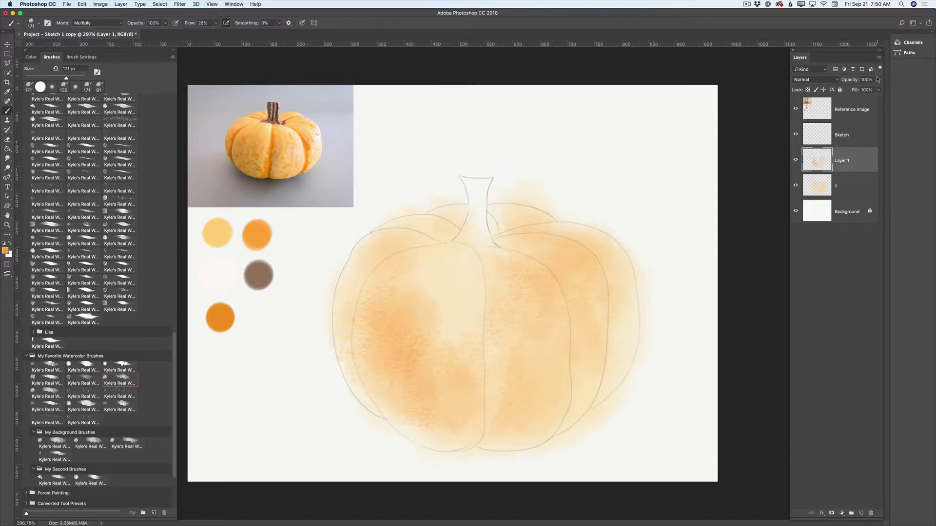
{"action": "left_click_drag", "start_coordinate": [876, 89], "coordinate": [867, 90]}
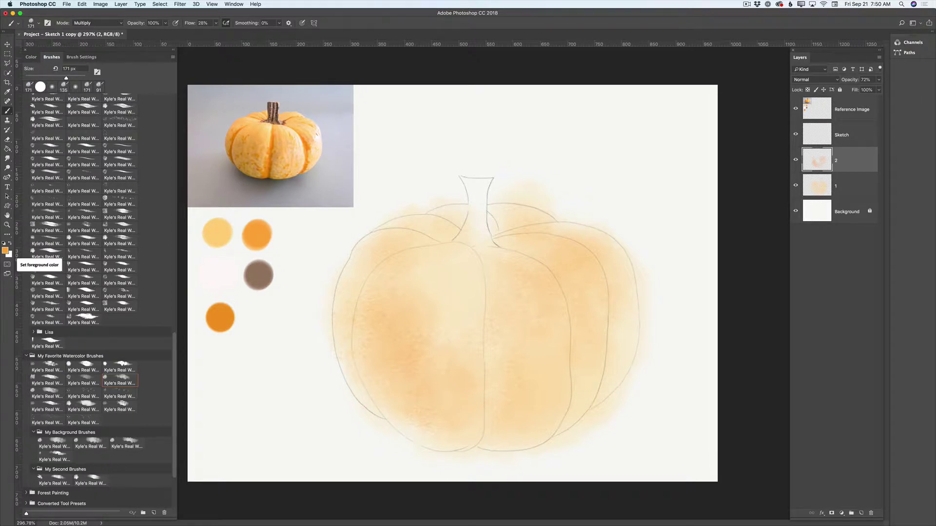
Change the foreground color to a vivid red-orange, about R 253, G 85, B 3, and return to the Brush tool.
{"action": "left_click", "coordinate": [6, 250]}
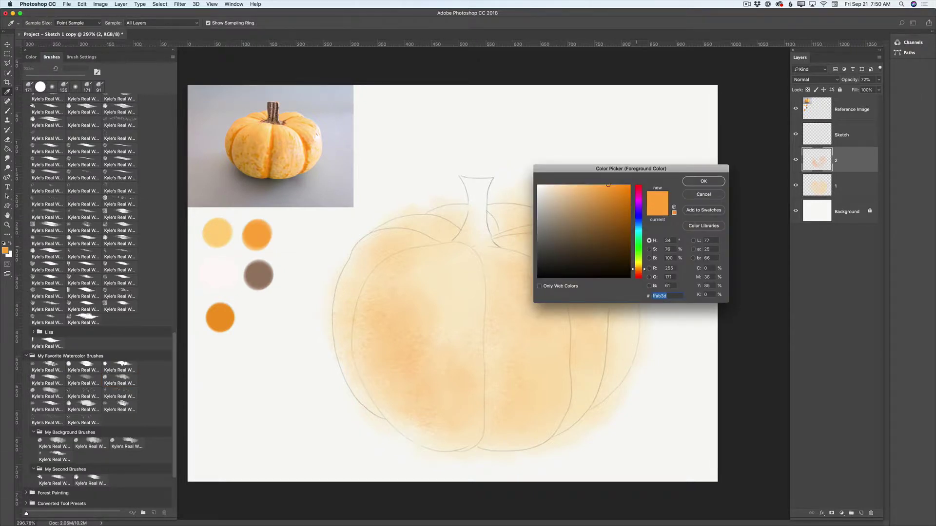
{"action": "left_click_drag", "start_coordinate": [638, 270], "coordinate": [638, 270]}
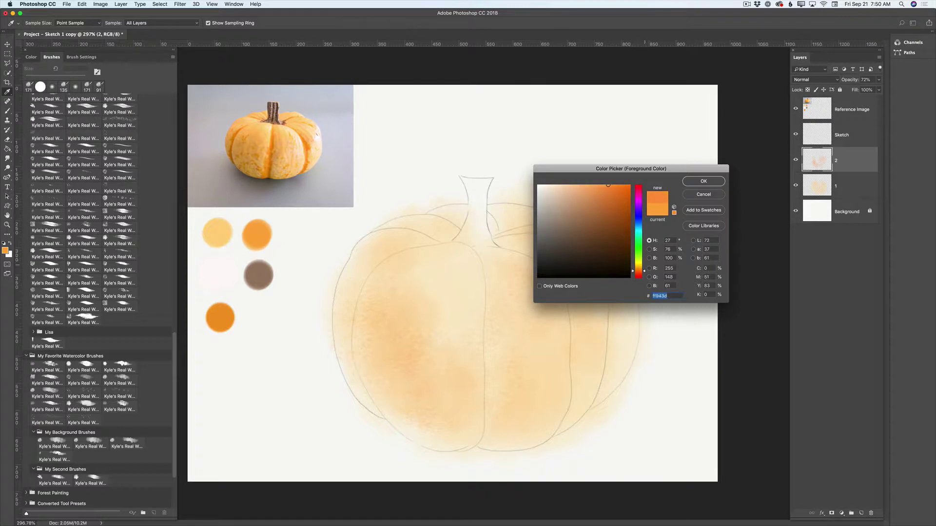
{"action": "left_click_drag", "start_coordinate": [625, 200], "coordinate": [628, 207]}
{"action": "left_click_drag", "start_coordinate": [638, 271], "coordinate": [638, 273]}
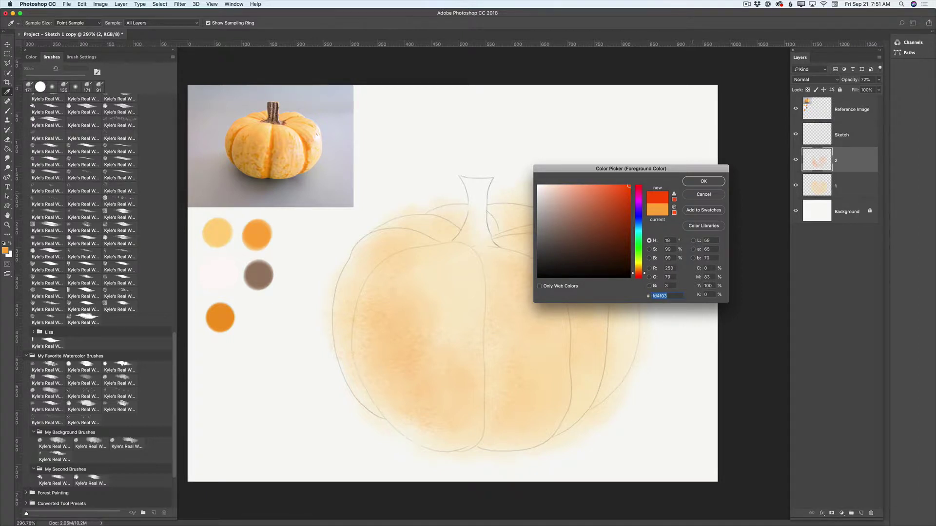
{"action": "key", "text": "Return"}
{"action": "key", "text": "b"}
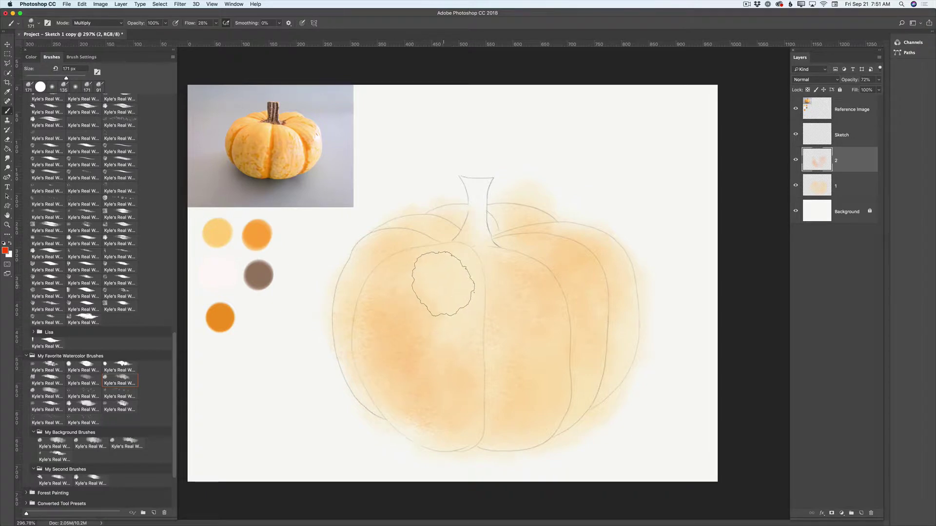
Paint red-orange watercolor over the pumpkin's left and lower right-center segments on layer 2 and reduce the layer's opacity to 53%.
{"action": "mouse_move", "coordinate": [445, 276]}
{"action": "left_mouse_down"}
{"action": "mouse_move", "coordinate": [413, 288]}
{"action": "mouse_move", "coordinate": [423, 317]}
{"action": "mouse_move", "coordinate": [443, 281]}
{"action": "mouse_move", "coordinate": [423, 274]}
{"action": "mouse_move", "coordinate": [393, 359]}
{"action": "mouse_move", "coordinate": [441, 322]}
{"action": "mouse_move", "coordinate": [455, 360]}
{"action": "mouse_move", "coordinate": [416, 366]}
{"action": "mouse_move", "coordinate": [406, 341]}
{"action": "mouse_move", "coordinate": [417, 344]}
{"action": "mouse_move", "coordinate": [412, 307]}
{"action": "mouse_move", "coordinate": [410, 407]}
{"action": "mouse_move", "coordinate": [471, 356]}
{"action": "mouse_move", "coordinate": [450, 313]}
{"action": "mouse_move", "coordinate": [419, 293]}
{"action": "mouse_move", "coordinate": [422, 282]}
{"action": "mouse_move", "coordinate": [376, 307]}
{"action": "mouse_move", "coordinate": [387, 369]}
{"action": "mouse_move", "coordinate": [449, 393]}
{"action": "mouse_move", "coordinate": [429, 361]}
{"action": "mouse_move", "coordinate": [402, 390]}
{"action": "mouse_move", "coordinate": [454, 399]}
{"action": "left_mouse_up"}
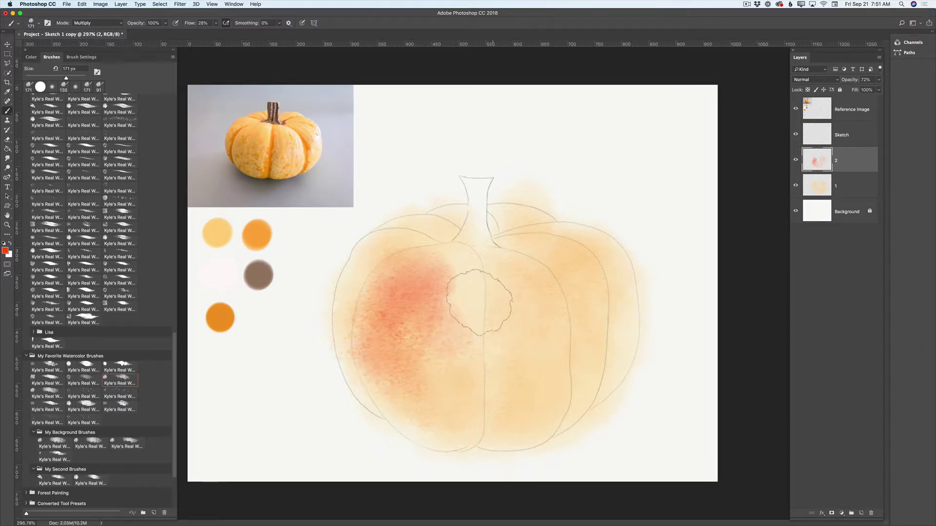
{"action": "mouse_move", "coordinate": [569, 291]}
{"action": "left_mouse_down"}
{"action": "mouse_move", "coordinate": [518, 257]}
{"action": "mouse_move", "coordinate": [584, 292]}
{"action": "mouse_move", "coordinate": [582, 306]}
{"action": "mouse_move", "coordinate": [537, 257]}
{"action": "mouse_move", "coordinate": [600, 307]}
{"action": "mouse_move", "coordinate": [588, 341]}
{"action": "mouse_move", "coordinate": [521, 367]}
{"action": "mouse_move", "coordinate": [507, 334]}
{"action": "mouse_move", "coordinate": [507, 344]}
{"action": "mouse_move", "coordinate": [496, 283]}
{"action": "mouse_move", "coordinate": [517, 380]}
{"action": "mouse_move", "coordinate": [532, 385]}
{"action": "mouse_move", "coordinate": [544, 335]}
{"action": "mouse_move", "coordinate": [546, 360]}
{"action": "mouse_move", "coordinate": [516, 418]}
{"action": "mouse_move", "coordinate": [505, 372]}
{"action": "mouse_move", "coordinate": [498, 432]}
{"action": "mouse_move", "coordinate": [547, 409]}
{"action": "mouse_move", "coordinate": [518, 430]}
{"action": "mouse_move", "coordinate": [539, 416]}
{"action": "mouse_move", "coordinate": [486, 430]}
{"action": "mouse_move", "coordinate": [463, 414]}
{"action": "mouse_move", "coordinate": [439, 422]}
{"action": "left_mouse_up"}
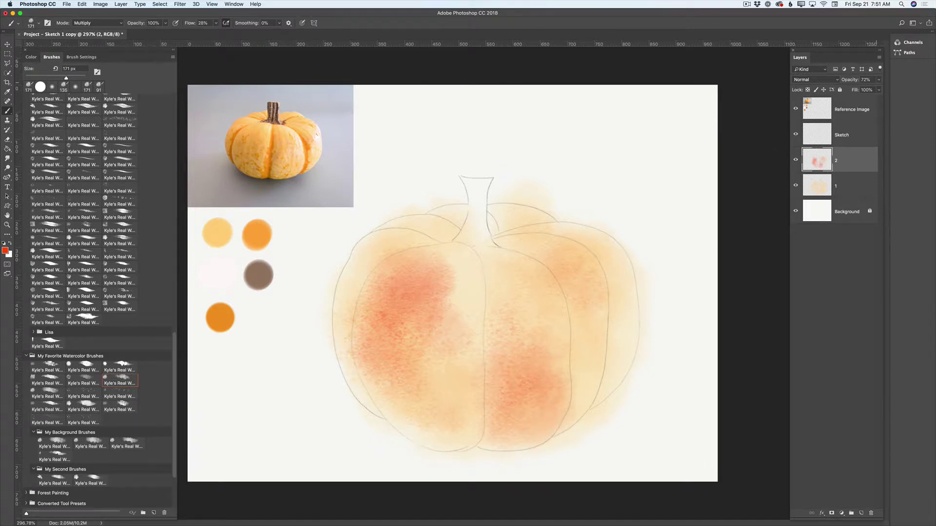
{"action": "left_click_drag", "start_coordinate": [867, 88], "coordinate": [863, 88]}
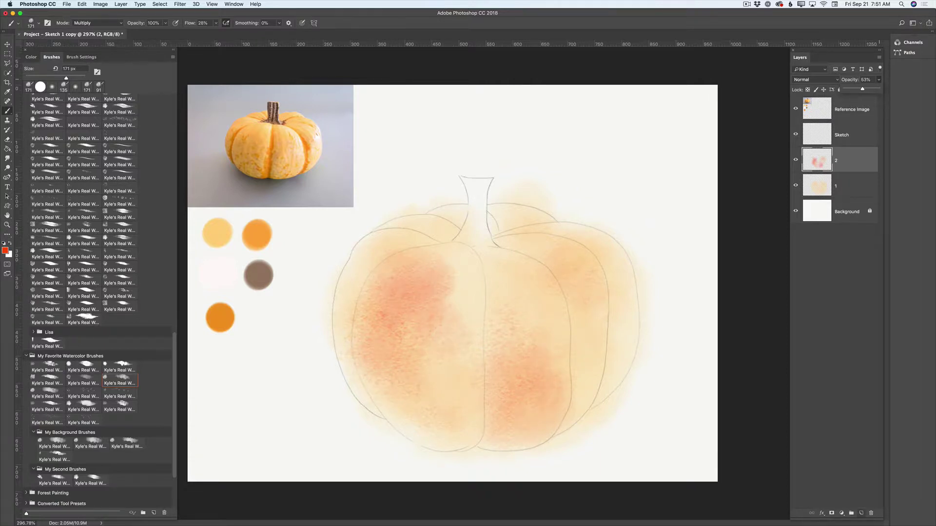
Add layer 3 above layer 2, paint a broad red-orange wash over the pumpkin's segments and reduce the layer's opacity to 47%.
{"action": "left_click", "coordinate": [861, 513]}
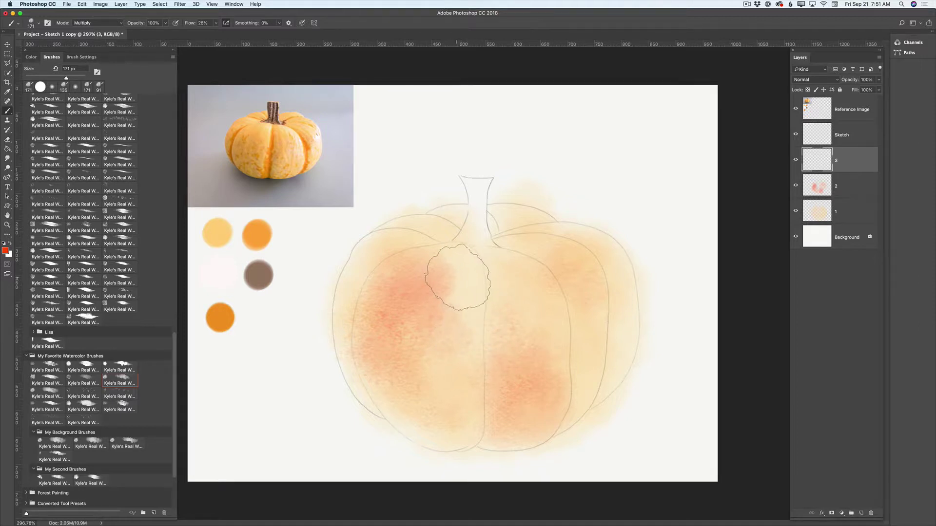
{"action": "mouse_move", "coordinate": [460, 282]}
{"action": "left_mouse_down"}
{"action": "mouse_move", "coordinate": [424, 351]}
{"action": "mouse_move", "coordinate": [445, 302]}
{"action": "mouse_move", "coordinate": [436, 273]}
{"action": "mouse_move", "coordinate": [376, 335]}
{"action": "mouse_move", "coordinate": [399, 346]}
{"action": "mouse_move", "coordinate": [408, 265]}
{"action": "mouse_move", "coordinate": [417, 259]}
{"action": "mouse_move", "coordinate": [379, 261]}
{"action": "mouse_move", "coordinate": [359, 307]}
{"action": "mouse_move", "coordinate": [430, 406]}
{"action": "left_mouse_up"}
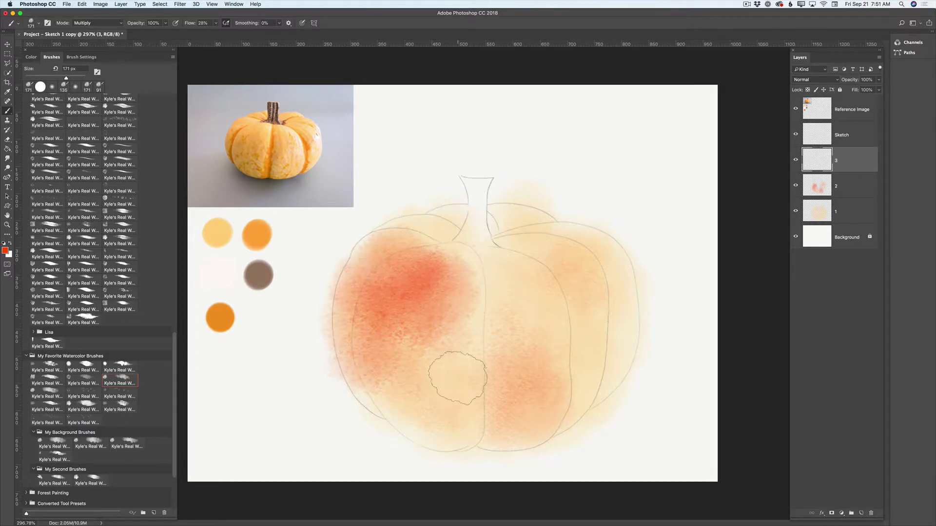
{"action": "mouse_move", "coordinate": [514, 252]}
{"action": "left_mouse_down"}
{"action": "mouse_move", "coordinate": [518, 233]}
{"action": "mouse_move", "coordinate": [580, 271]}
{"action": "mouse_move", "coordinate": [600, 344]}
{"action": "mouse_move", "coordinate": [558, 286]}
{"action": "mouse_move", "coordinate": [561, 347]}
{"action": "mouse_move", "coordinate": [592, 320]}
{"action": "mouse_move", "coordinate": [591, 360]}
{"action": "mouse_move", "coordinate": [605, 336]}
{"action": "left_mouse_up"}
{"action": "mouse_move", "coordinate": [424, 417]}
{"action": "left_mouse_down"}
{"action": "mouse_move", "coordinate": [439, 396]}
{"action": "mouse_move", "coordinate": [481, 408]}
{"action": "left_mouse_up"}
{"action": "mouse_move", "coordinate": [512, 293]}
{"action": "left_mouse_down"}
{"action": "mouse_move", "coordinate": [513, 371]}
{"action": "mouse_move", "coordinate": [529, 300]}
{"action": "mouse_move", "coordinate": [542, 414]}
{"action": "mouse_move", "coordinate": [515, 422]}
{"action": "mouse_move", "coordinate": [563, 406]}
{"action": "left_mouse_up"}
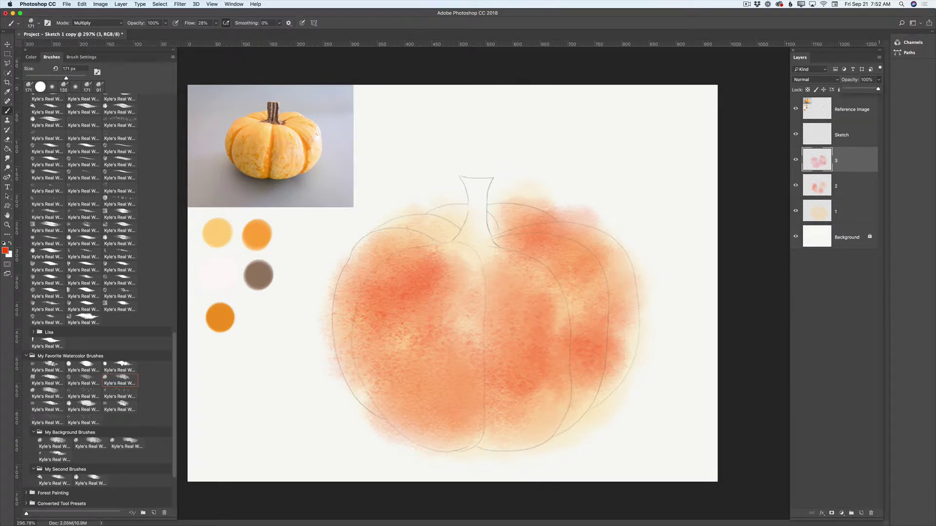
{"action": "left_click_drag", "start_coordinate": [878, 89], "coordinate": [863, 90]}
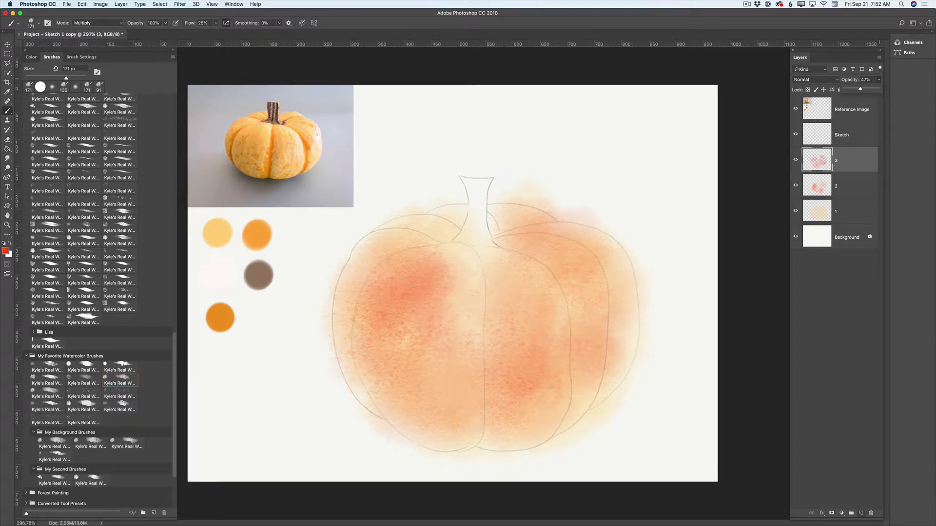
Add layer 4 above layer 3 and shift the foreground color's hue from red-orange to a golden yellow-orange.
{"action": "key", "text": "super+alt+shift+n"}
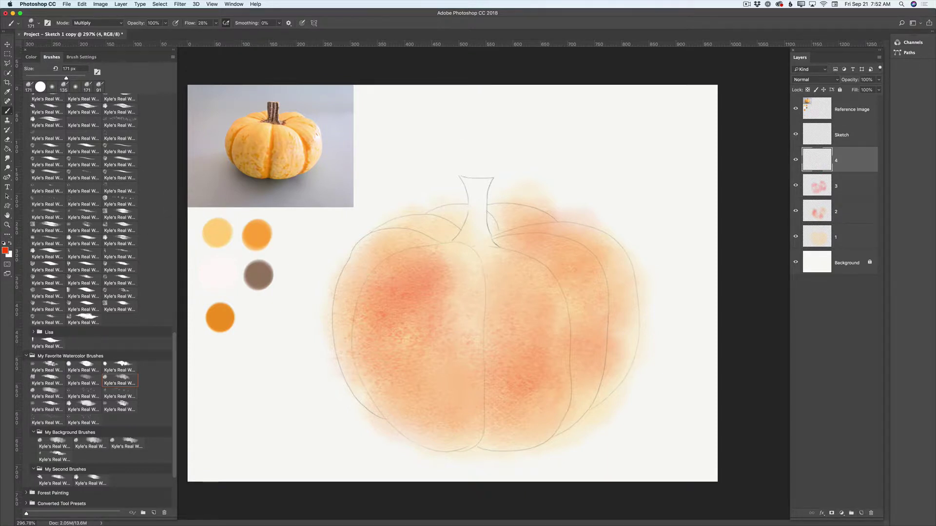
{"action": "left_click", "coordinate": [5, 251]}
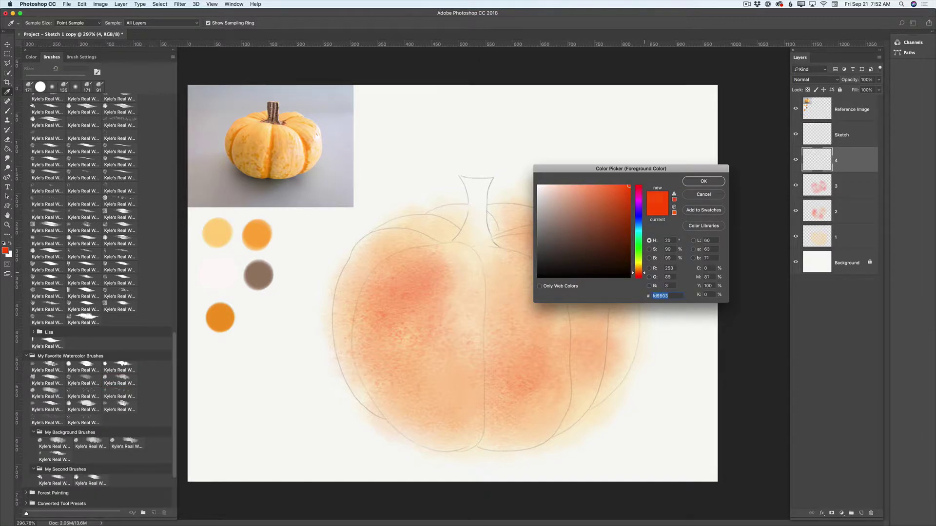
{"action": "left_click_drag", "start_coordinate": [643, 273], "coordinate": [644, 267]}
{"action": "left_click", "coordinate": [704, 182]}
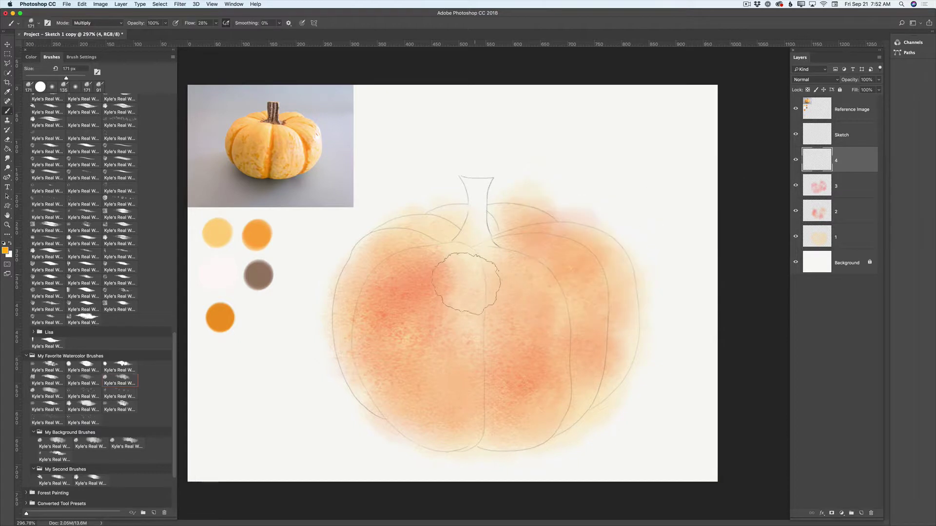
Set the watercolor brush to 108 px and paint yellow-orange over the pumpkin's upper segments, center and right side on layer 4.
{"action": "right_click", "coordinate": [485, 273]}
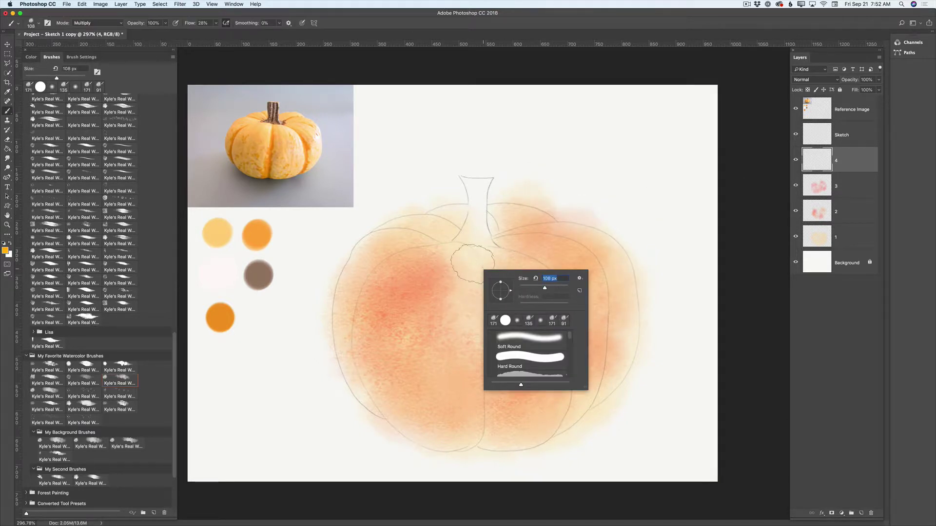
{"action": "left_click", "coordinate": [458, 267]}
{"action": "mouse_move", "coordinate": [458, 268]}
{"action": "left_mouse_down"}
{"action": "mouse_move", "coordinate": [398, 275]}
{"action": "mouse_move", "coordinate": [417, 310]}
{"action": "mouse_move", "coordinate": [443, 280]}
{"action": "mouse_move", "coordinate": [460, 285]}
{"action": "mouse_move", "coordinate": [460, 261]}
{"action": "mouse_move", "coordinate": [459, 322]}
{"action": "mouse_move", "coordinate": [465, 262]}
{"action": "mouse_move", "coordinate": [451, 285]}
{"action": "mouse_move", "coordinate": [463, 260]}
{"action": "left_mouse_up"}
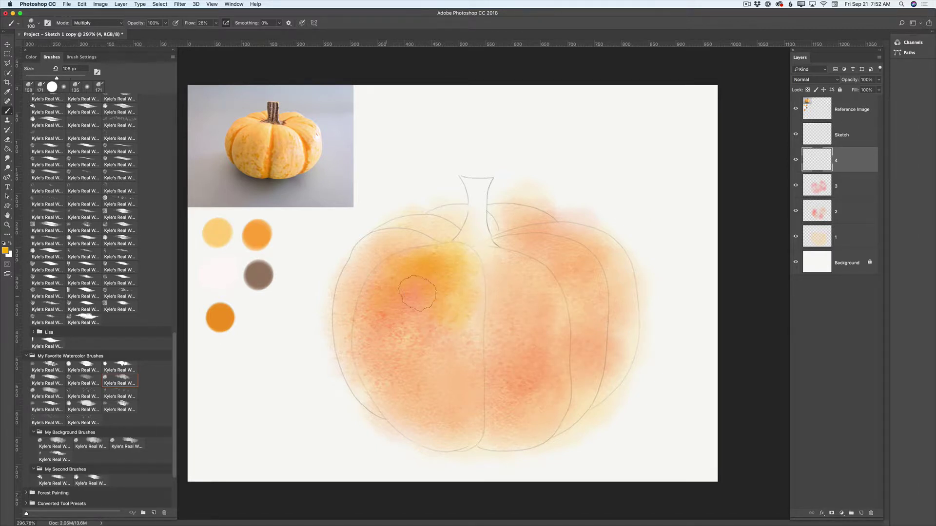
{"action": "mouse_move", "coordinate": [417, 292]}
{"action": "left_mouse_down"}
{"action": "mouse_move", "coordinate": [428, 320]}
{"action": "mouse_move", "coordinate": [464, 284]}
{"action": "mouse_move", "coordinate": [462, 254]}
{"action": "mouse_move", "coordinate": [463, 323]}
{"action": "mouse_move", "coordinate": [415, 259]}
{"action": "mouse_move", "coordinate": [375, 255]}
{"action": "mouse_move", "coordinate": [365, 289]}
{"action": "mouse_move", "coordinate": [391, 244]}
{"action": "mouse_move", "coordinate": [370, 252]}
{"action": "mouse_move", "coordinate": [426, 248]}
{"action": "mouse_move", "coordinate": [423, 227]}
{"action": "mouse_move", "coordinate": [453, 240]}
{"action": "mouse_move", "coordinate": [415, 233]}
{"action": "mouse_move", "coordinate": [358, 316]}
{"action": "mouse_move", "coordinate": [356, 308]}
{"action": "mouse_move", "coordinate": [389, 400]}
{"action": "mouse_move", "coordinate": [416, 377]}
{"action": "mouse_move", "coordinate": [457, 292]}
{"action": "mouse_move", "coordinate": [508, 235]}
{"action": "mouse_move", "coordinate": [501, 231]}
{"action": "mouse_move", "coordinate": [544, 226]}
{"action": "mouse_move", "coordinate": [507, 224]}
{"action": "mouse_move", "coordinate": [530, 228]}
{"action": "mouse_move", "coordinate": [502, 245]}
{"action": "mouse_move", "coordinate": [567, 276]}
{"action": "mouse_move", "coordinate": [511, 231]}
{"action": "mouse_move", "coordinate": [610, 281]}
{"action": "mouse_move", "coordinate": [599, 293]}
{"action": "mouse_move", "coordinate": [502, 266]}
{"action": "left_mouse_up"}
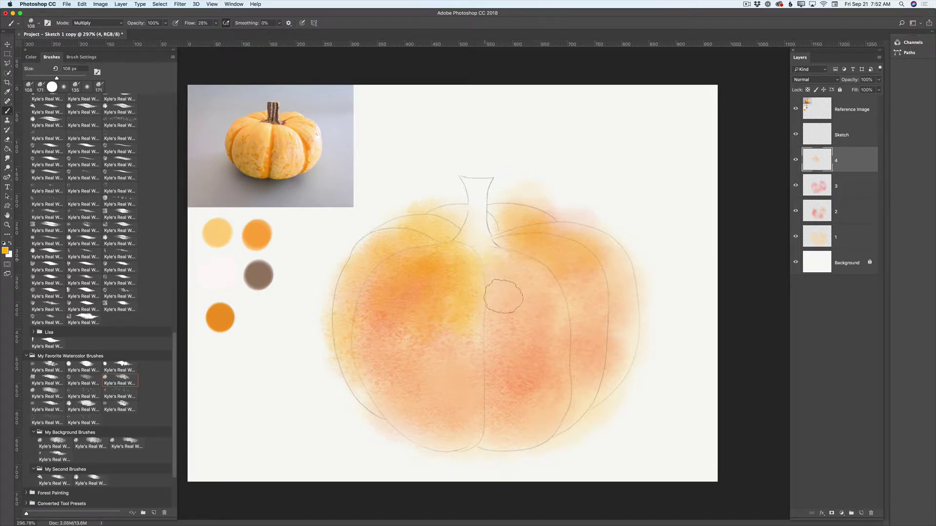
{"action": "mouse_move", "coordinate": [548, 327]}
{"action": "left_mouse_down"}
{"action": "mouse_move", "coordinate": [503, 270]}
{"action": "mouse_move", "coordinate": [530, 322]}
{"action": "mouse_move", "coordinate": [463, 360]}
{"action": "mouse_move", "coordinate": [447, 382]}
{"action": "mouse_move", "coordinate": [390, 374]}
{"action": "mouse_move", "coordinate": [377, 328]}
{"action": "mouse_move", "coordinate": [378, 399]}
{"action": "mouse_move", "coordinate": [431, 378]}
{"action": "mouse_move", "coordinate": [455, 382]}
{"action": "mouse_move", "coordinate": [468, 314]}
{"action": "mouse_move", "coordinate": [468, 420]}
{"action": "left_mouse_up"}
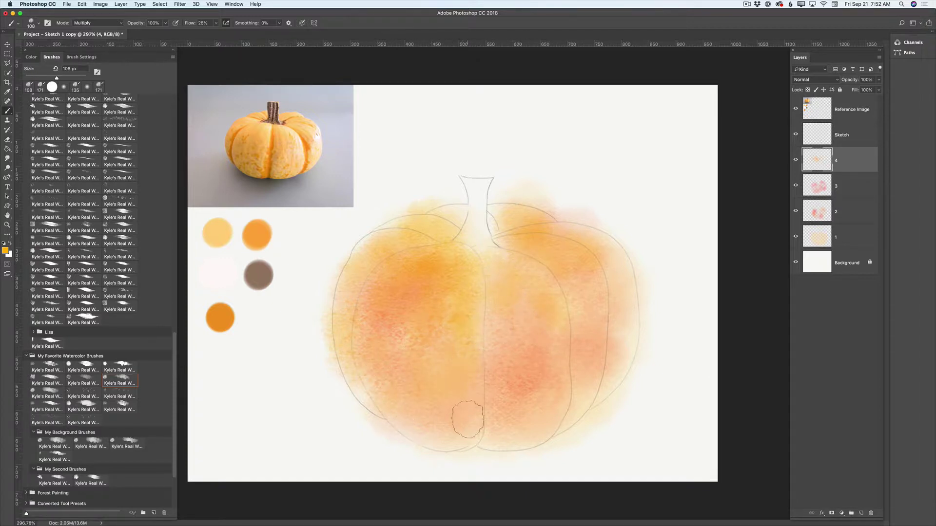
{"action": "left_click_drag", "start_coordinate": [585, 285], "coordinate": [638, 383]}
Add layer 5 and paint white highlights on the pumpkin's center and right segments with the brush at 96 px.
{"action": "key", "text": "super+shift+alt+n"}
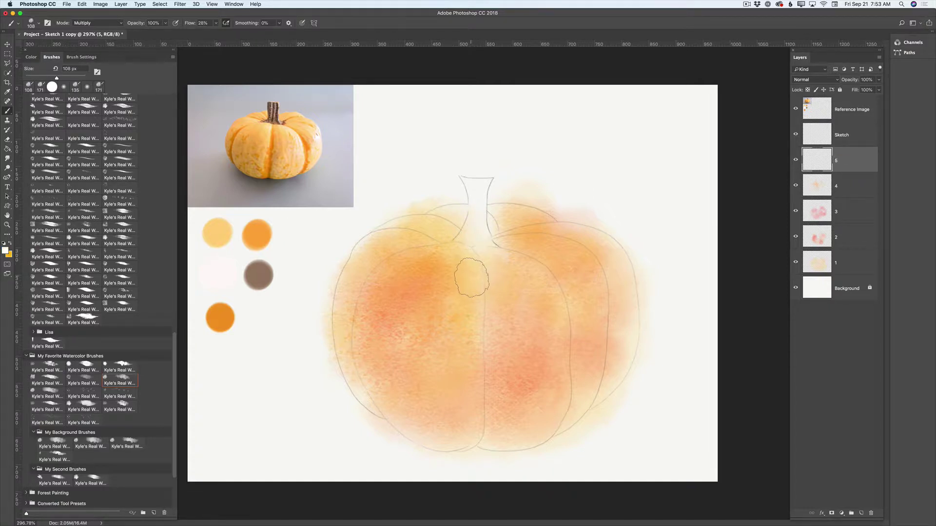
{"action": "right_click", "coordinate": [473, 274]}
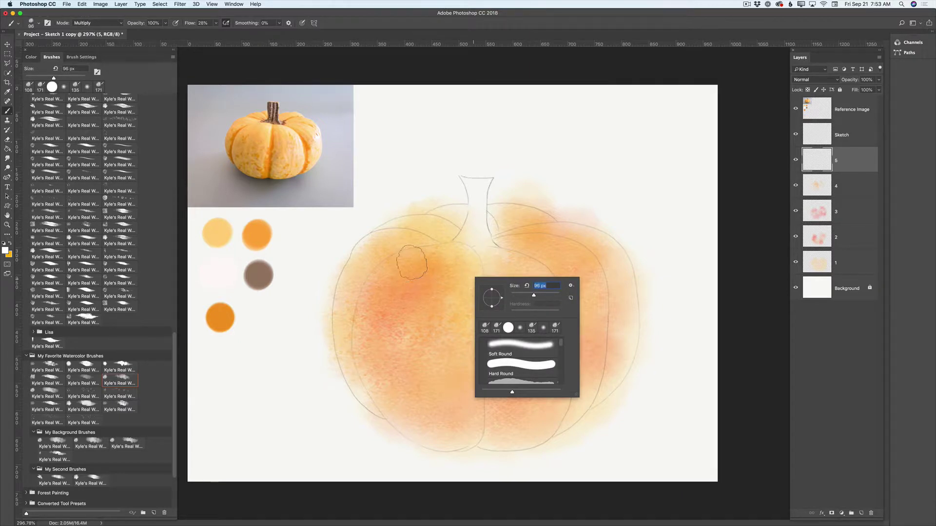
{"action": "key", "text": "Return"}
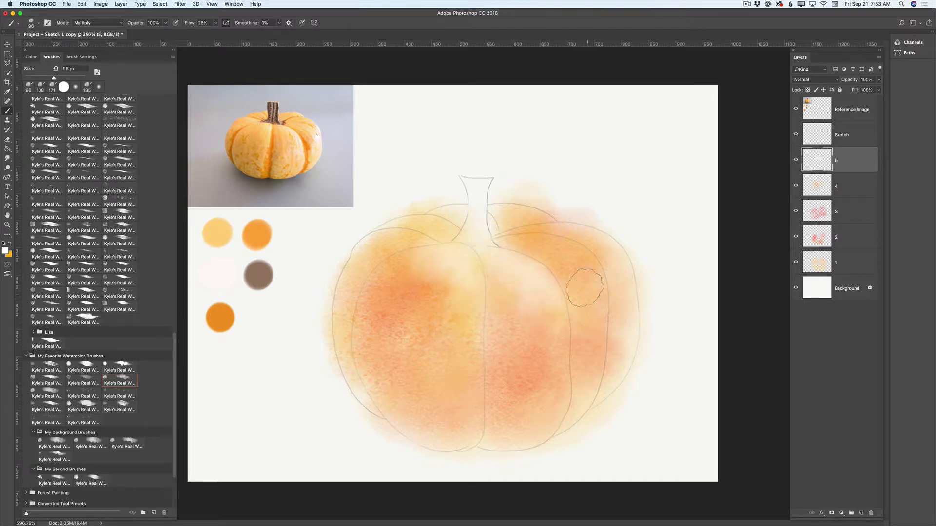
{"action": "mouse_move", "coordinate": [599, 317]}
{"action": "left_mouse_down"}
{"action": "mouse_move", "coordinate": [590, 350]}
{"action": "mouse_move", "coordinate": [586, 274]}
{"action": "mouse_move", "coordinate": [595, 277]}
{"action": "mouse_move", "coordinate": [589, 321]}
{"action": "mouse_move", "coordinate": [598, 333]}
{"action": "mouse_move", "coordinate": [619, 287]}
{"action": "mouse_move", "coordinate": [606, 273]}
{"action": "mouse_move", "coordinate": [615, 302]}
{"action": "mouse_move", "coordinate": [620, 277]}
{"action": "mouse_move", "coordinate": [611, 256]}
{"action": "mouse_move", "coordinate": [619, 343]}
{"action": "mouse_move", "coordinate": [626, 295]}
{"action": "mouse_move", "coordinate": [610, 333]}
{"action": "mouse_move", "coordinate": [576, 282]}
{"action": "mouse_move", "coordinate": [588, 355]}
{"action": "mouse_move", "coordinate": [597, 349]}
{"action": "mouse_move", "coordinate": [594, 286]}
{"action": "mouse_move", "coordinate": [581, 259]}
{"action": "mouse_move", "coordinate": [595, 311]}
{"action": "mouse_move", "coordinate": [573, 278]}
{"action": "mouse_move", "coordinate": [591, 349]}
{"action": "mouse_move", "coordinate": [602, 344]}
{"action": "mouse_move", "coordinate": [603, 261]}
{"action": "mouse_move", "coordinate": [619, 282]}
{"action": "left_mouse_up"}
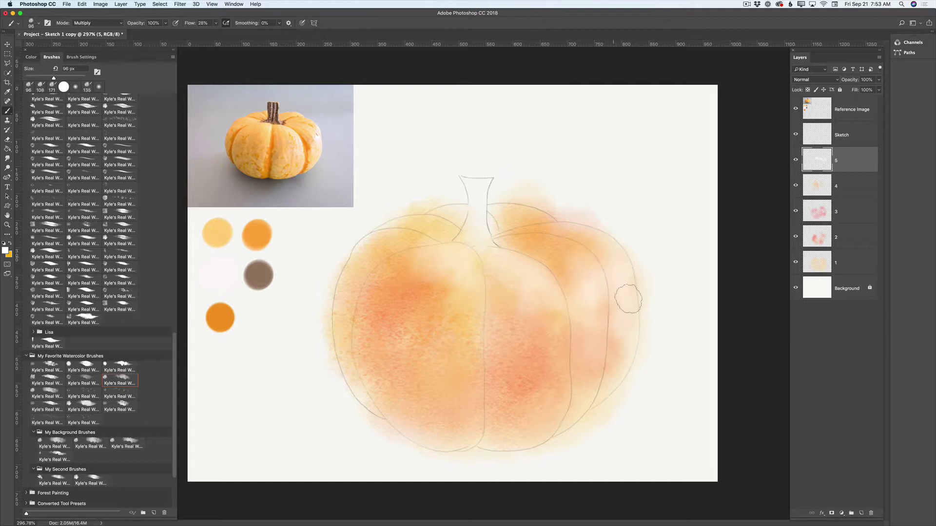
Reduce the brush to 67 px and paint a soft white highlight along the top of the pumpkin's left outer segment.
{"action": "right_click", "coordinate": [456, 227]}
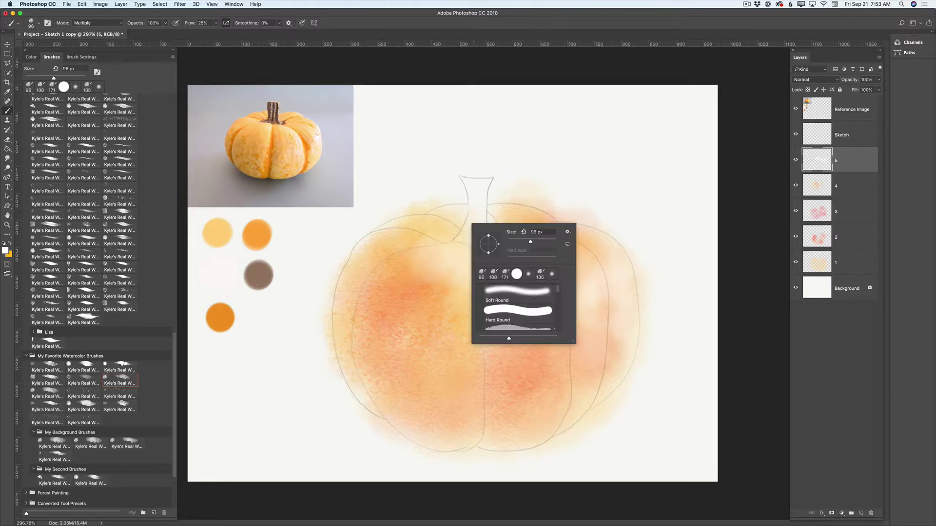
{"action": "left_click_drag", "start_coordinate": [531, 241], "coordinate": [522, 242]}
{"action": "key", "text": "Return"}
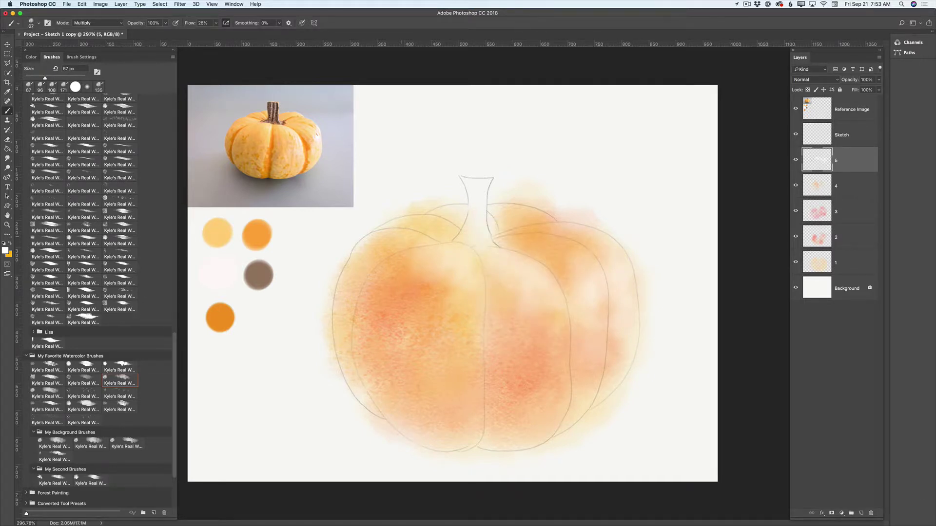
{"action": "left_click_drag", "start_coordinate": [414, 238], "coordinate": [399, 240]}
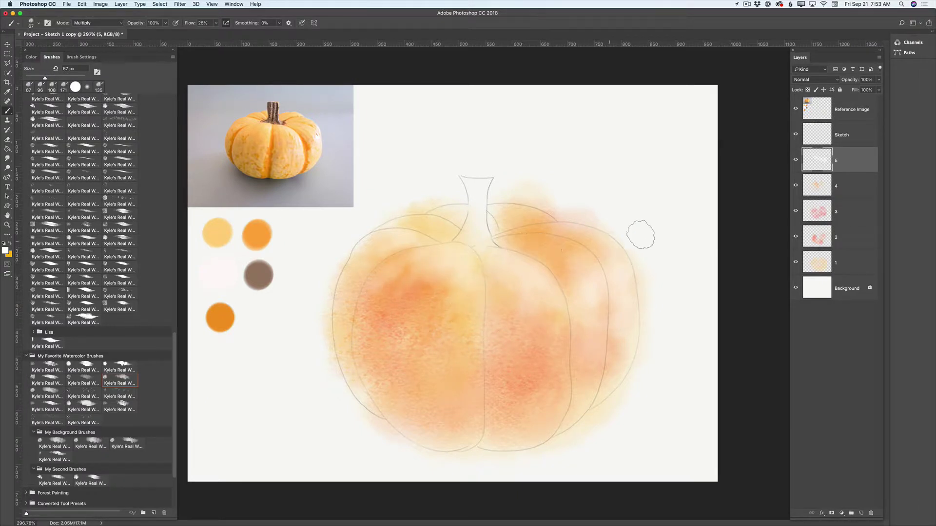
Add a new layer above layer 5 and name it 6.
{"action": "left_click", "coordinate": [861, 513]}
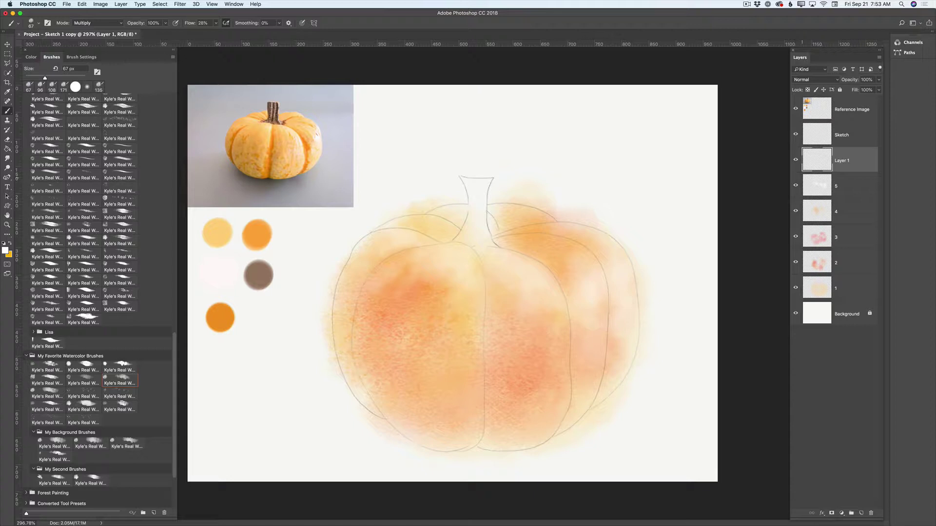
{"action": "double_click", "coordinate": [842, 161]}
{"action": "type", "text": "6"}
{"action": "key", "text": "Return"}
Sample the darkest orange swatch and paint the lower right-center segment on layer 6 with the first My Background Brushes brush.
{"action": "key", "text": "i"}
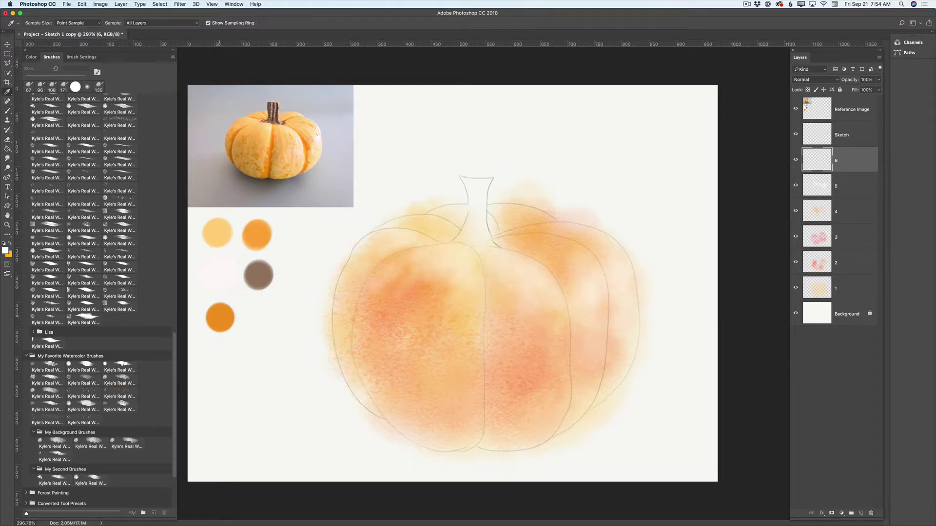
{"action": "left_click", "coordinate": [219, 317]}
{"action": "key", "text": "b"}
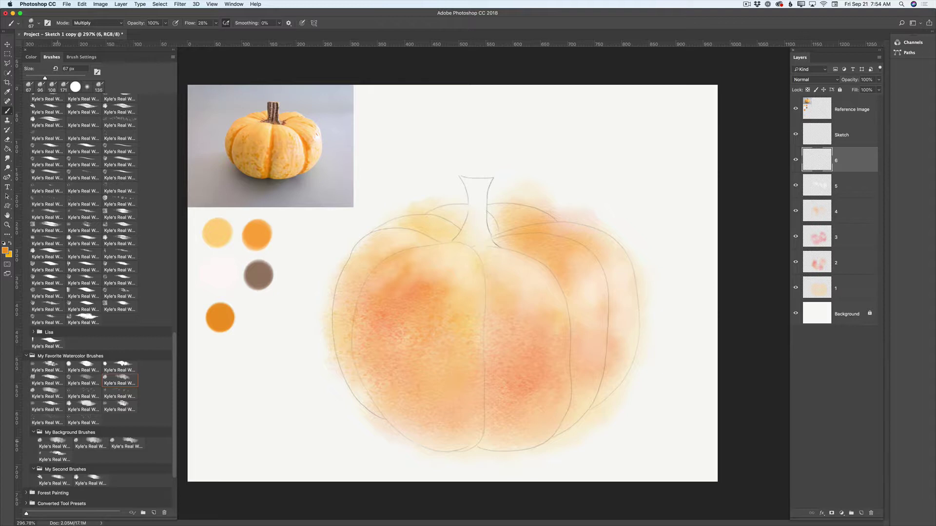
{"action": "left_click", "coordinate": [57, 442]}
{"action": "mouse_move", "coordinate": [481, 377]}
{"action": "left_mouse_down"}
{"action": "mouse_move", "coordinate": [502, 402]}
{"action": "mouse_move", "coordinate": [502, 379]}
{"action": "mouse_move", "coordinate": [505, 416]}
{"action": "mouse_move", "coordinate": [541, 375]}
{"action": "mouse_move", "coordinate": [532, 358]}
{"action": "mouse_move", "coordinate": [554, 349]}
{"action": "left_mouse_up"}
Reduce the brush to 61 px and paint darker orange shading on the left side, lower left segment and creases around the stem.
{"action": "right_click", "coordinate": [588, 298]}
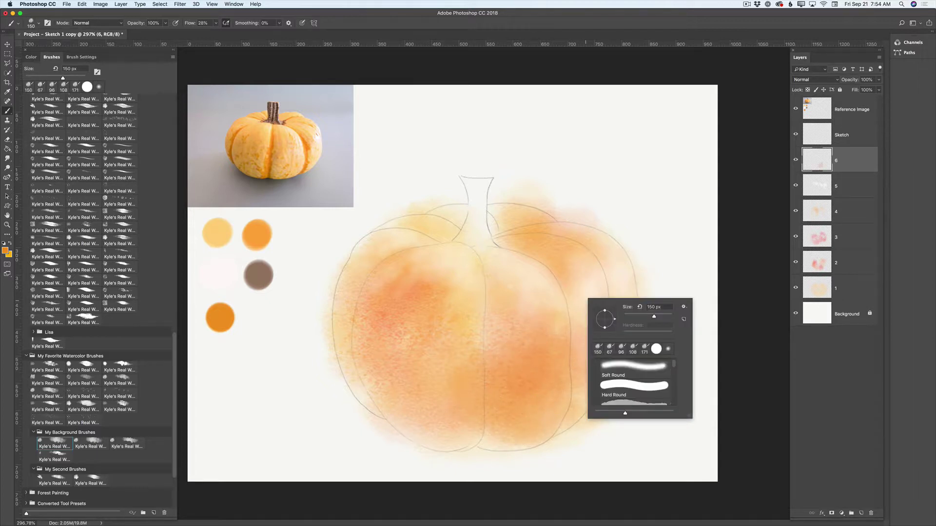
{"action": "left_click", "coordinate": [637, 317]}
{"action": "key", "text": "Return"}
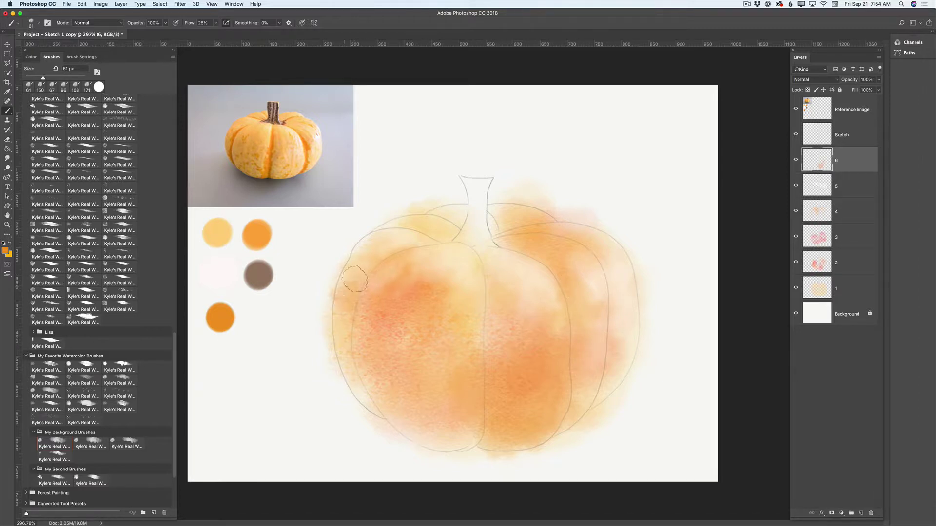
{"action": "mouse_move", "coordinate": [354, 280]}
{"action": "left_mouse_down"}
{"action": "mouse_move", "coordinate": [344, 336]}
{"action": "mouse_move", "coordinate": [351, 342]}
{"action": "mouse_move", "coordinate": [349, 329]}
{"action": "mouse_move", "coordinate": [361, 395]}
{"action": "mouse_move", "coordinate": [350, 350]}
{"action": "left_mouse_up"}
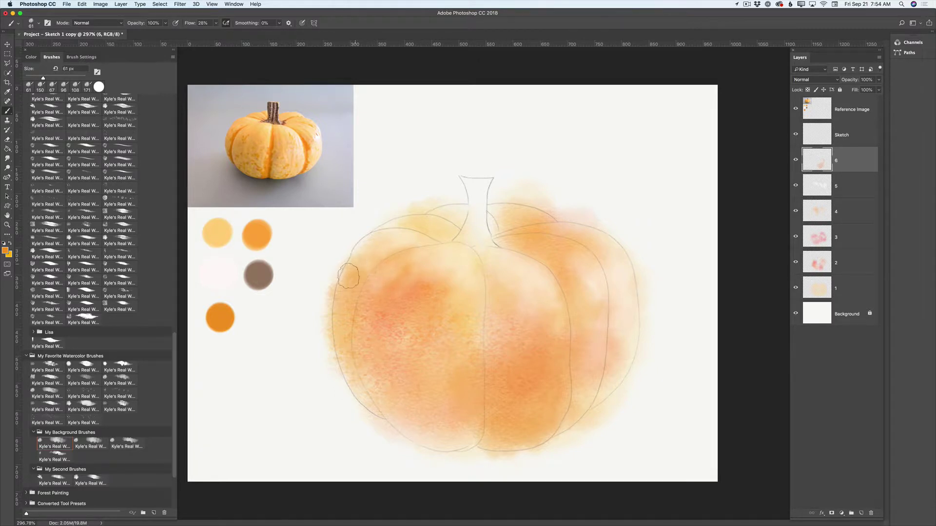
{"action": "mouse_move", "coordinate": [348, 275]}
{"action": "left_mouse_down"}
{"action": "mouse_move", "coordinate": [349, 310]}
{"action": "mouse_move", "coordinate": [359, 284]}
{"action": "mouse_move", "coordinate": [343, 353]}
{"action": "mouse_move", "coordinate": [359, 371]}
{"action": "mouse_move", "coordinate": [393, 365]}
{"action": "left_mouse_up"}
{"action": "mouse_move", "coordinate": [357, 272]}
{"action": "left_mouse_down"}
{"action": "mouse_move", "coordinate": [475, 296]}
{"action": "mouse_move", "coordinate": [483, 277]}
{"action": "mouse_move", "coordinate": [401, 269]}
{"action": "mouse_move", "coordinate": [390, 311]}
{"action": "mouse_move", "coordinate": [451, 346]}
{"action": "left_mouse_up"}
{"action": "mouse_move", "coordinate": [445, 335]}
{"action": "left_mouse_down"}
{"action": "mouse_move", "coordinate": [446, 375]}
{"action": "mouse_move", "coordinate": [474, 341]}
{"action": "mouse_move", "coordinate": [474, 378]}
{"action": "mouse_move", "coordinate": [444, 396]}
{"action": "mouse_move", "coordinate": [404, 380]}
{"action": "mouse_move", "coordinate": [384, 340]}
{"action": "mouse_move", "coordinate": [390, 391]}
{"action": "mouse_move", "coordinate": [376, 362]}
{"action": "mouse_move", "coordinate": [383, 398]}
{"action": "mouse_move", "coordinate": [417, 425]}
{"action": "mouse_move", "coordinate": [414, 398]}
{"action": "mouse_move", "coordinate": [435, 384]}
{"action": "mouse_move", "coordinate": [415, 421]}
{"action": "mouse_move", "coordinate": [406, 416]}
{"action": "mouse_move", "coordinate": [437, 434]}
{"action": "mouse_move", "coordinate": [432, 413]}
{"action": "mouse_move", "coordinate": [464, 427]}
{"action": "mouse_move", "coordinate": [429, 430]}
{"action": "mouse_move", "coordinate": [473, 432]}
{"action": "mouse_move", "coordinate": [430, 431]}
{"action": "left_mouse_up"}
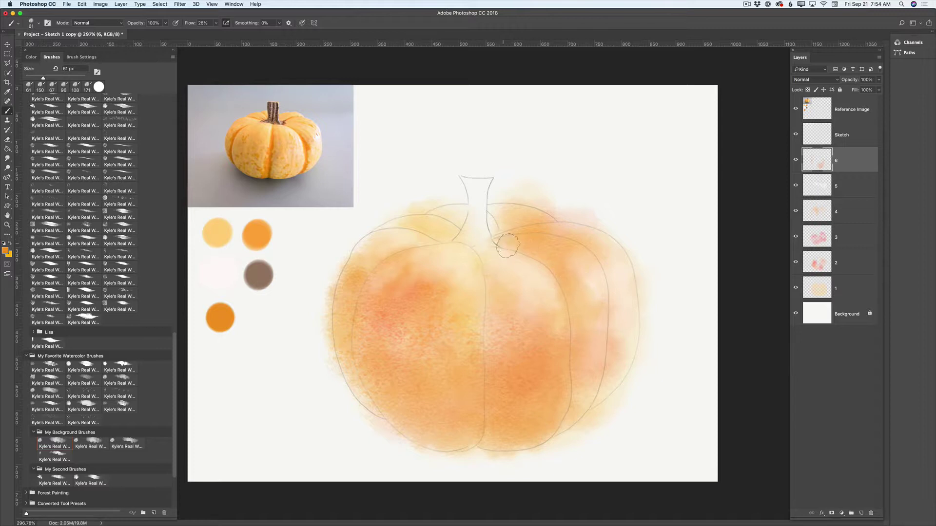
{"action": "mouse_move", "coordinate": [507, 246]}
{"action": "left_mouse_down"}
{"action": "mouse_move", "coordinate": [545, 247]}
{"action": "mouse_move", "coordinate": [530, 247]}
{"action": "mouse_move", "coordinate": [554, 264]}
{"action": "mouse_move", "coordinate": [556, 255]}
{"action": "mouse_move", "coordinate": [571, 259]}
{"action": "mouse_move", "coordinate": [555, 246]}
{"action": "mouse_move", "coordinate": [591, 292]}
{"action": "left_mouse_up"}
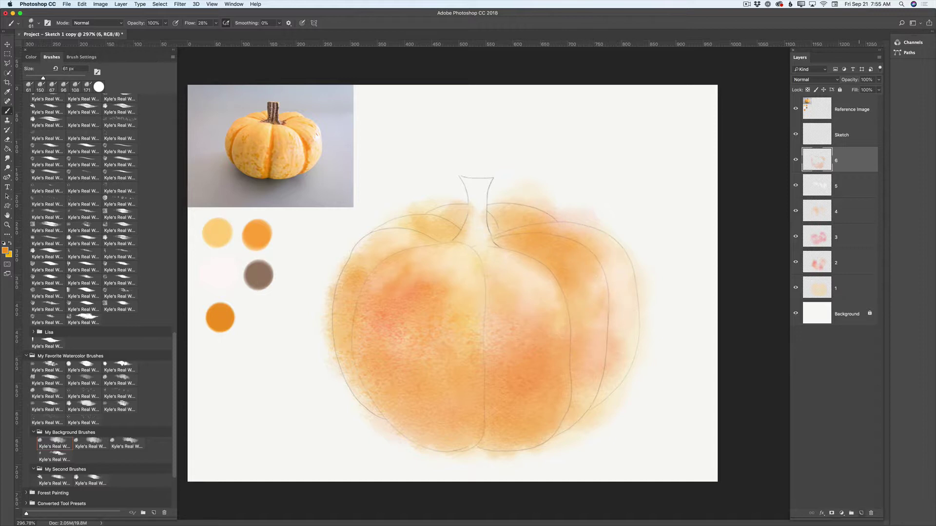
Add a new layer above layer 6 and reduce the brush size to 18 px.
{"action": "key", "text": "super+alt+shift+n"}
{"action": "right_click", "coordinate": [531, 254]}
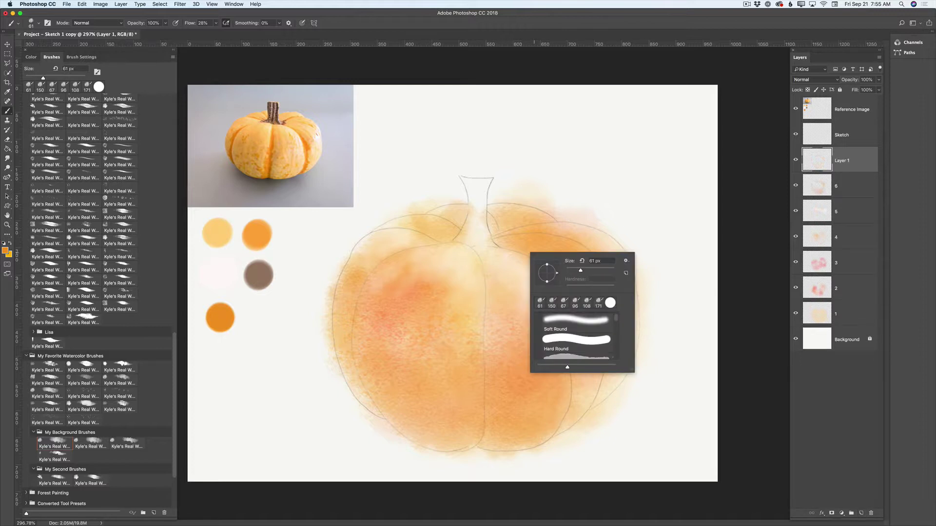
{"action": "left_click_drag", "start_coordinate": [580, 270], "coordinate": [570, 270]}
{"action": "key", "text": "Return"}
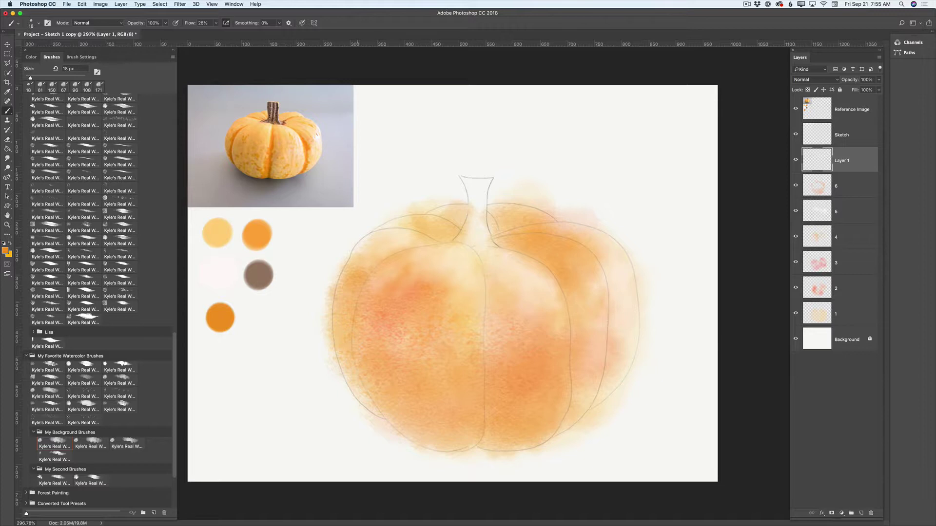
Paint darker orange shading with the 18 px brush along the segment creases, the lower-left outline and bottom edge, and the outer right segment.
{"action": "mouse_move", "coordinate": [361, 279]}
{"action": "left_mouse_down"}
{"action": "mouse_move", "coordinate": [345, 348]}
{"action": "mouse_move", "coordinate": [354, 372]}
{"action": "left_mouse_up"}
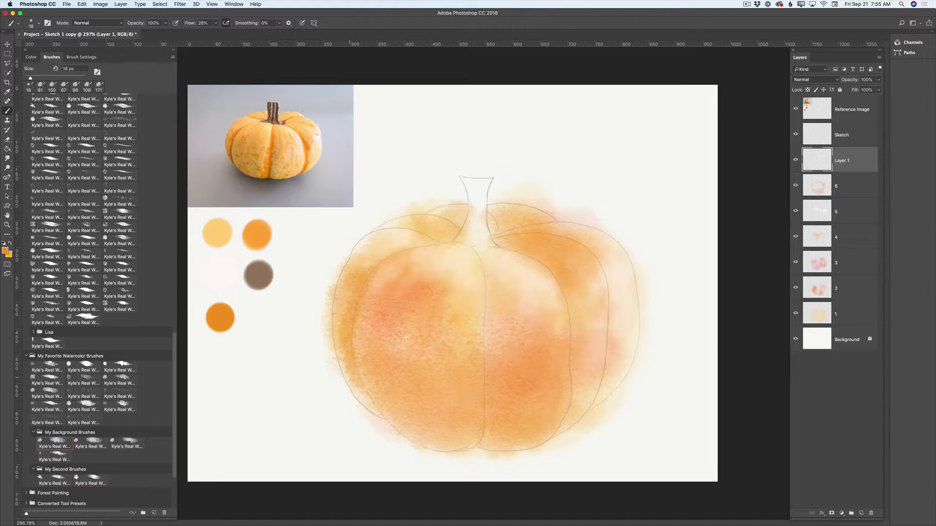
{"action": "left_click_drag", "start_coordinate": [479, 334], "coordinate": [480, 356]}
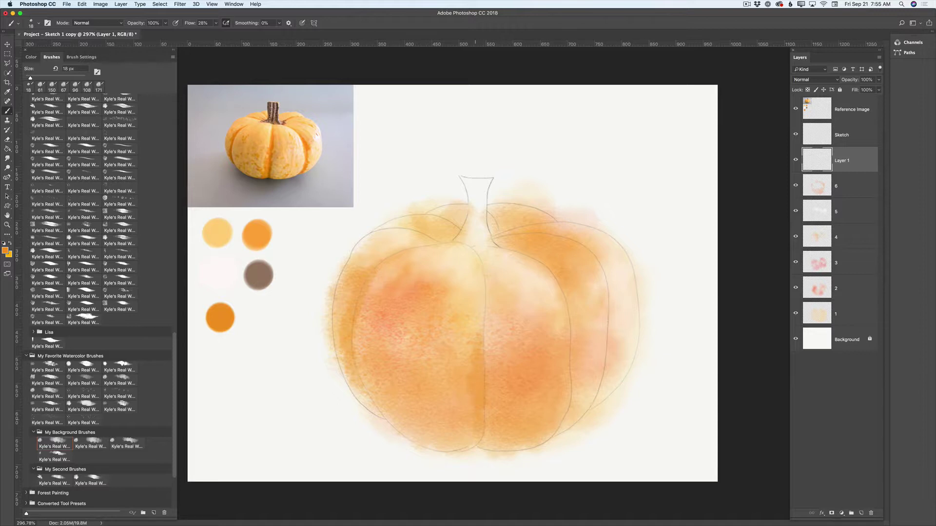
{"action": "left_click_drag", "start_coordinate": [458, 437], "coordinate": [472, 424]}
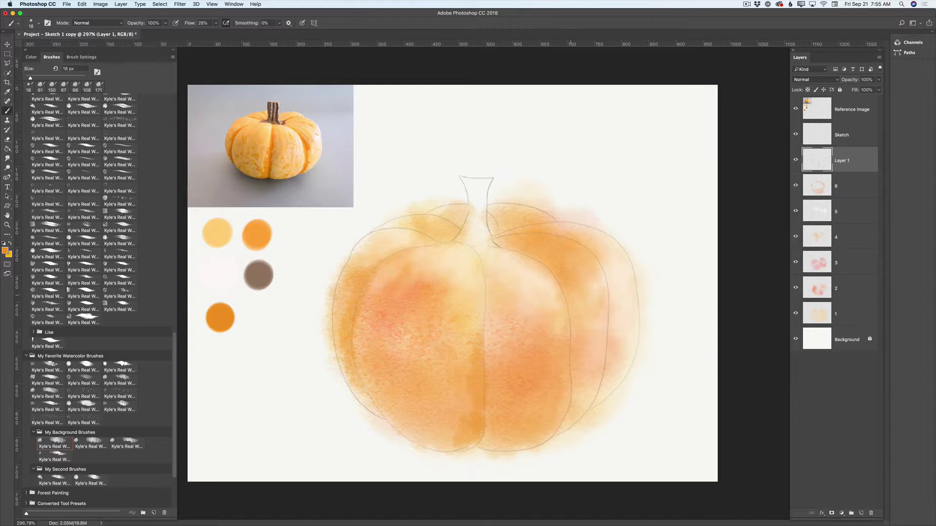
{"action": "mouse_move", "coordinate": [578, 319]}
{"action": "left_mouse_down"}
{"action": "mouse_move", "coordinate": [578, 341]}
{"action": "mouse_move", "coordinate": [585, 312]}
{"action": "left_mouse_up"}
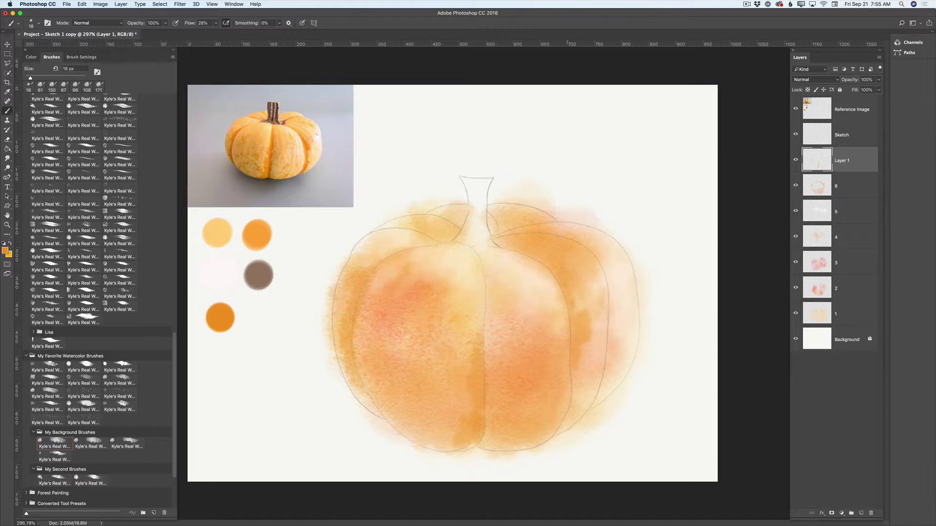
{"action": "left_click_drag", "start_coordinate": [580, 312], "coordinate": [579, 302]}
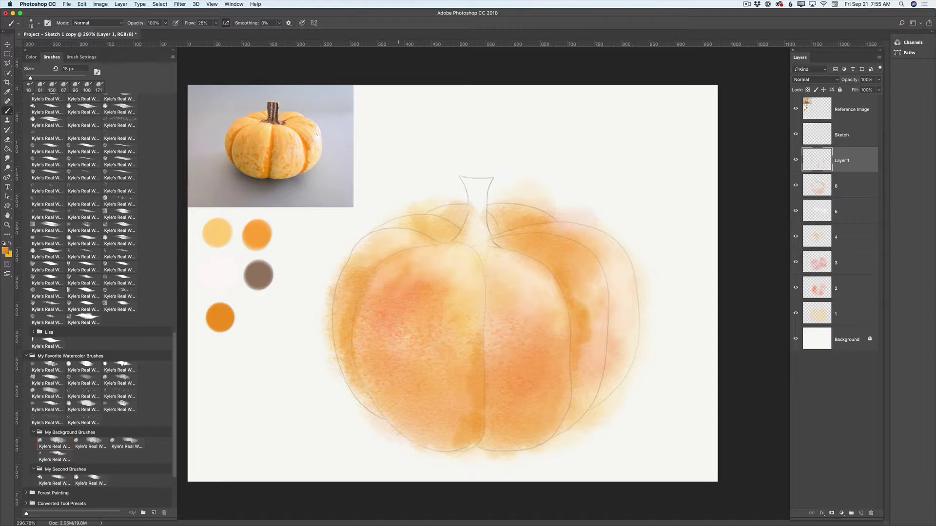
{"action": "left_click_drag", "start_coordinate": [414, 225], "coordinate": [406, 228]}
{"action": "mouse_move", "coordinate": [369, 409]}
{"action": "left_mouse_down"}
{"action": "mouse_move", "coordinate": [362, 390]}
{"action": "mouse_move", "coordinate": [354, 393]}
{"action": "mouse_move", "coordinate": [358, 371]}
{"action": "left_mouse_up"}
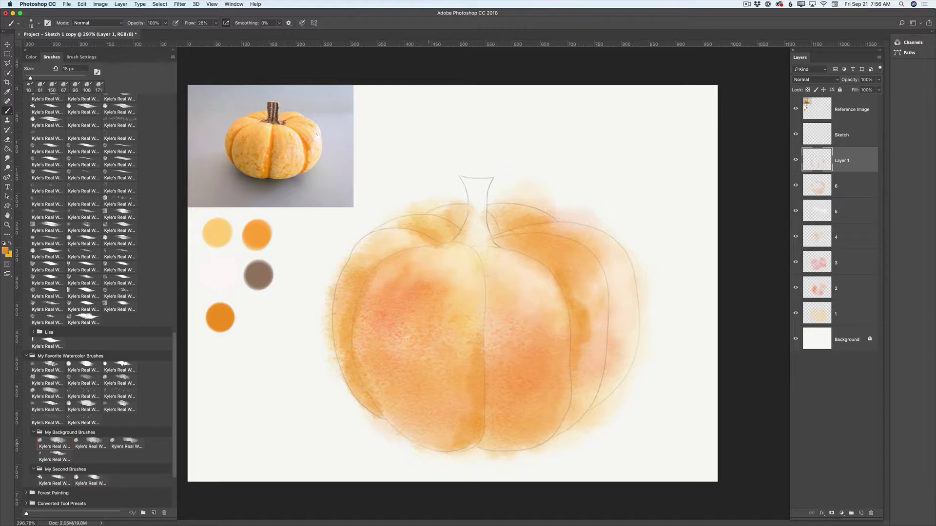
{"action": "left_click_drag", "start_coordinate": [428, 445], "coordinate": [443, 448]}
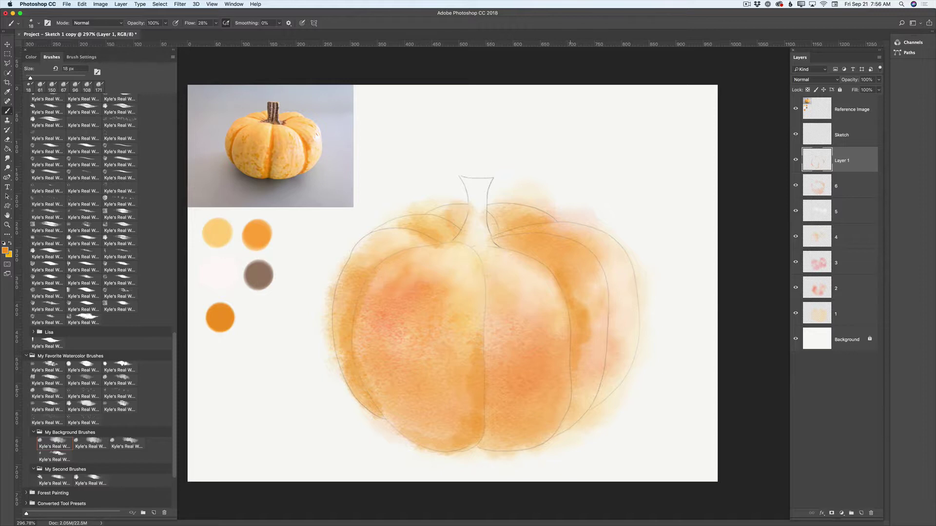
{"action": "mouse_move", "coordinate": [606, 272]}
{"action": "left_mouse_down"}
{"action": "mouse_move", "coordinate": [621, 305]}
{"action": "mouse_move", "coordinate": [612, 320]}
{"action": "left_mouse_up"}
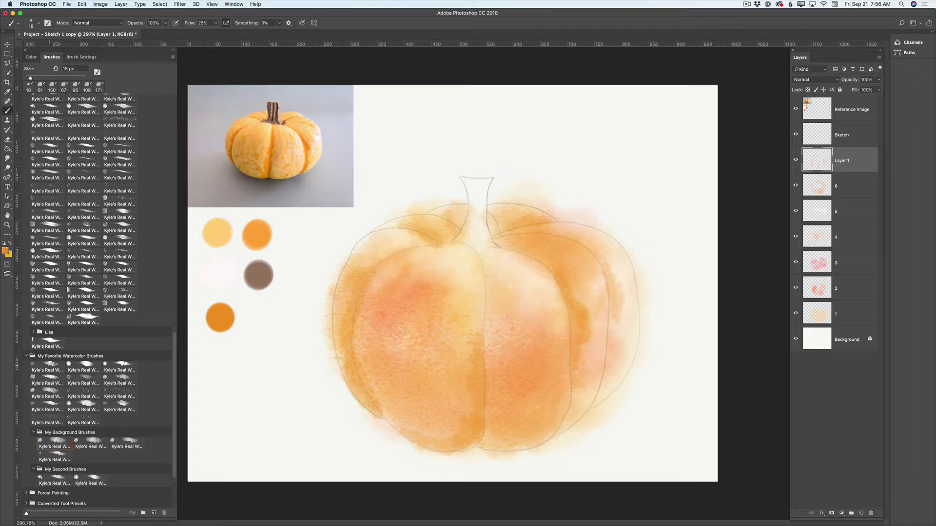
Choose the first My Favorite Watercolor Brushes brush, set the foreground to dark orange #c47408, and paint texture on the upper front-left segment.
{"action": "left_click", "coordinate": [50, 366]}
{"action": "left_click", "coordinate": [6, 251]}
{"action": "left_click", "coordinate": [625, 205]}
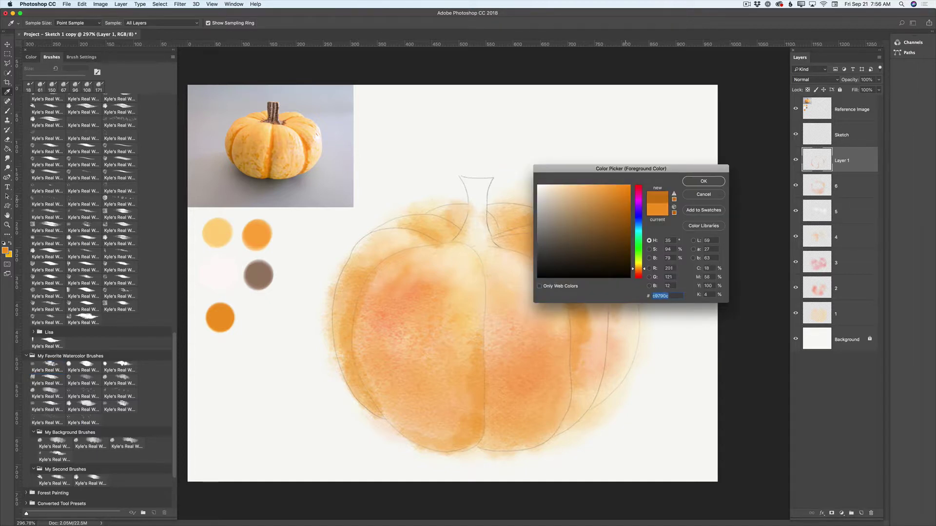
{"action": "key", "text": "Return"}
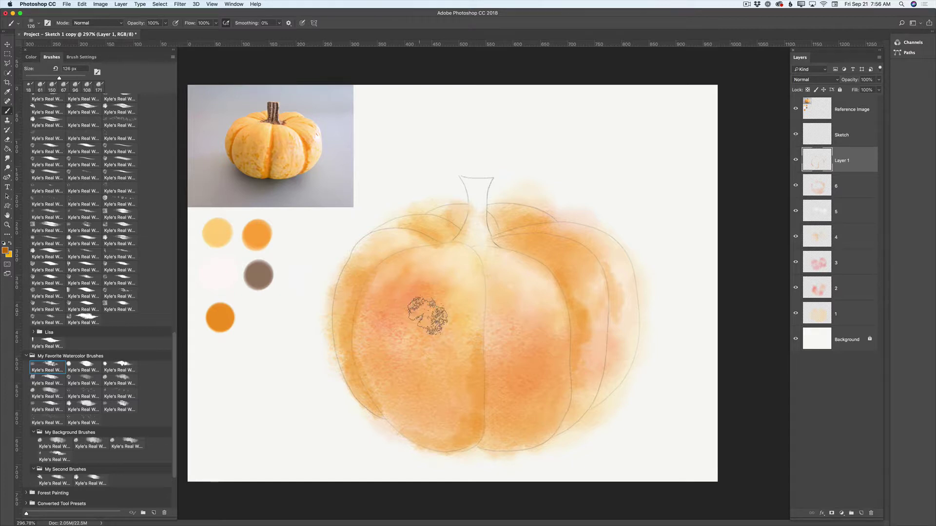
{"action": "mouse_move", "coordinate": [409, 316]}
{"action": "left_mouse_down"}
{"action": "mouse_move", "coordinate": [390, 353]}
{"action": "mouse_move", "coordinate": [400, 343]}
{"action": "mouse_move", "coordinate": [399, 309]}
{"action": "mouse_move", "coordinate": [376, 344]}
{"action": "mouse_move", "coordinate": [401, 370]}
{"action": "mouse_move", "coordinate": [412, 348]}
{"action": "left_mouse_up"}
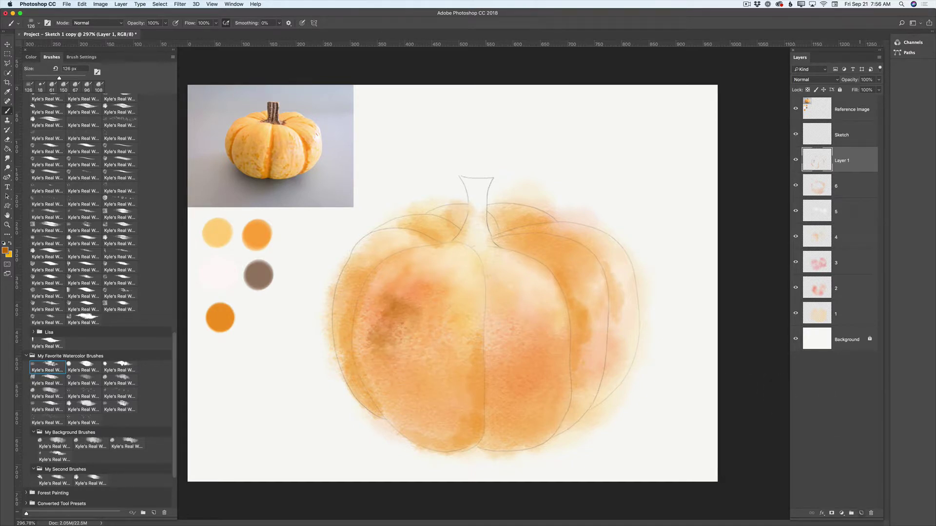
Add a new layer named 8, rename Layer 1 beneath it to 7, and make layer 8 active.
{"action": "left_click", "coordinate": [860, 513]}
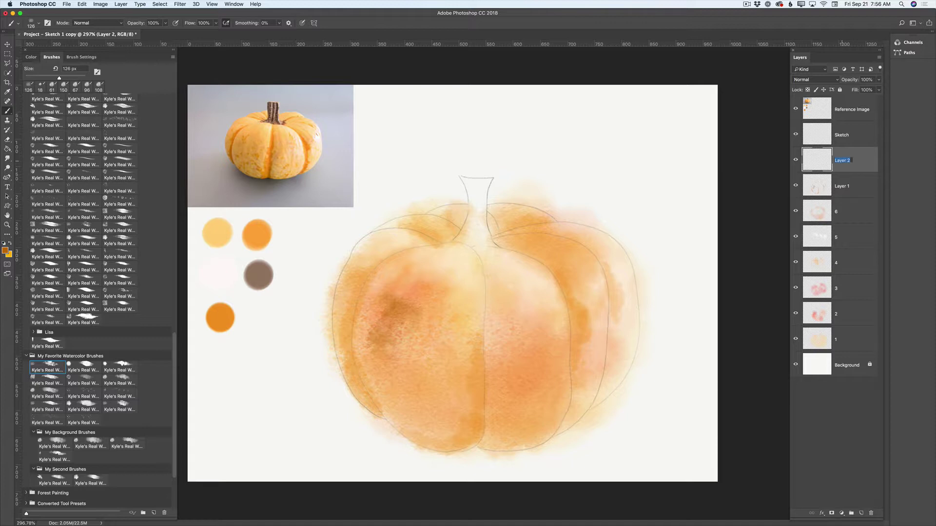
{"action": "type", "text": "8"}
{"action": "key", "text": "Return"}
{"action": "double_click", "coordinate": [842, 187]}
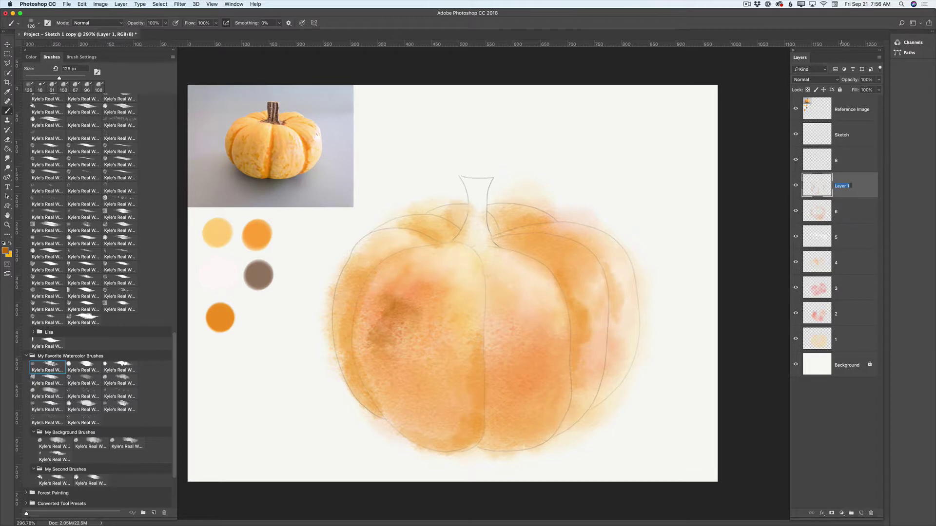
{"action": "type", "text": "7"}
{"action": "key", "text": "Return"}
{"action": "left_click", "coordinate": [852, 164]}
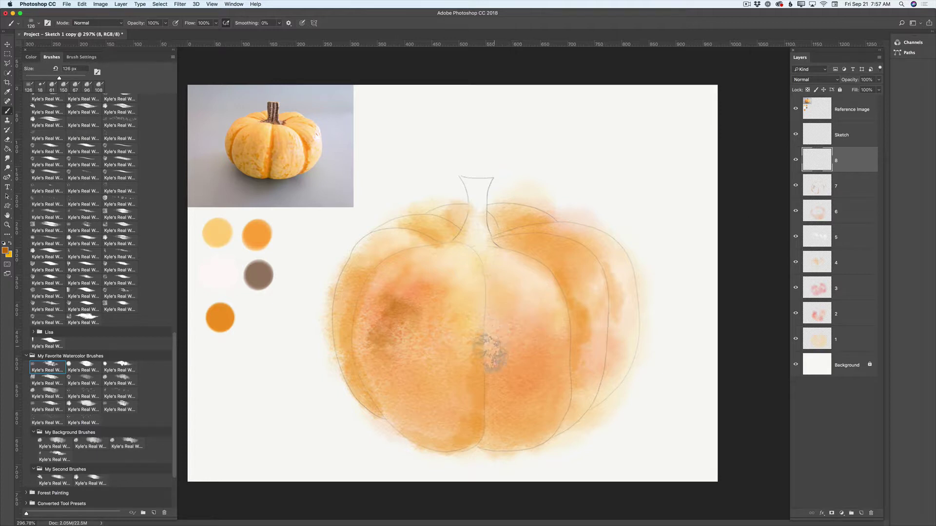
Paint dark orange texture spots on the front-right, outer-right and front-left segments on layer 8, and set the layer's opacity to 23%.
{"action": "mouse_move", "coordinate": [494, 363]}
{"action": "left_mouse_down"}
{"action": "mouse_move", "coordinate": [497, 409]}
{"action": "mouse_move", "coordinate": [507, 340]}
{"action": "mouse_move", "coordinate": [512, 388]}
{"action": "mouse_move", "coordinate": [525, 370]}
{"action": "mouse_move", "coordinate": [532, 390]}
{"action": "mouse_move", "coordinate": [522, 416]}
{"action": "mouse_move", "coordinate": [512, 410]}
{"action": "mouse_move", "coordinate": [525, 376]}
{"action": "mouse_move", "coordinate": [533, 388]}
{"action": "mouse_move", "coordinate": [502, 429]}
{"action": "mouse_move", "coordinate": [500, 394]}
{"action": "mouse_move", "coordinate": [496, 440]}
{"action": "mouse_move", "coordinate": [522, 430]}
{"action": "left_mouse_up"}
{"action": "mouse_move", "coordinate": [529, 272]}
{"action": "left_mouse_down"}
{"action": "mouse_move", "coordinate": [585, 292]}
{"action": "mouse_move", "coordinate": [576, 267]}
{"action": "mouse_move", "coordinate": [596, 295]}
{"action": "mouse_move", "coordinate": [580, 327]}
{"action": "left_mouse_up"}
{"action": "mouse_move", "coordinate": [381, 285]}
{"action": "left_mouse_down"}
{"action": "mouse_move", "coordinate": [368, 264]}
{"action": "mouse_move", "coordinate": [347, 305]}
{"action": "mouse_move", "coordinate": [372, 328]}
{"action": "left_mouse_up"}
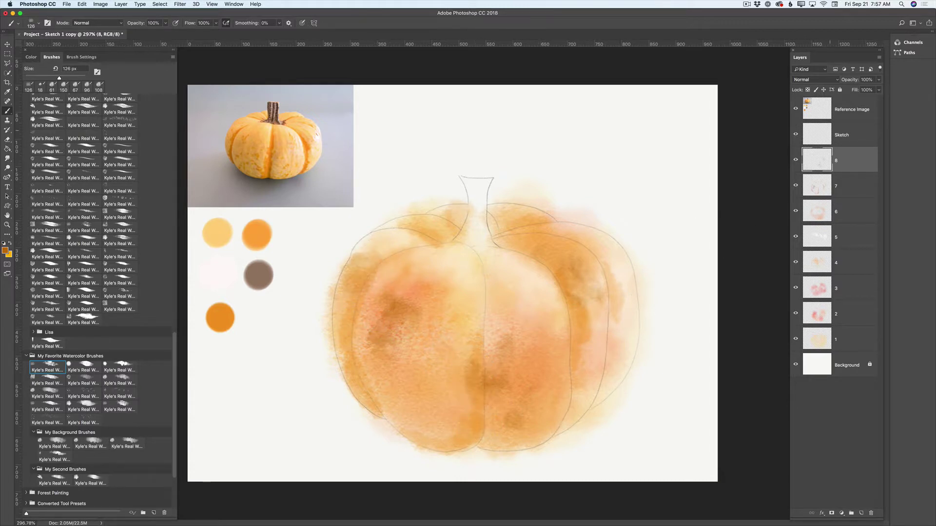
{"action": "left_click", "coordinate": [879, 89]}
{"action": "left_click_drag", "start_coordinate": [866, 89], "coordinate": [857, 89]}
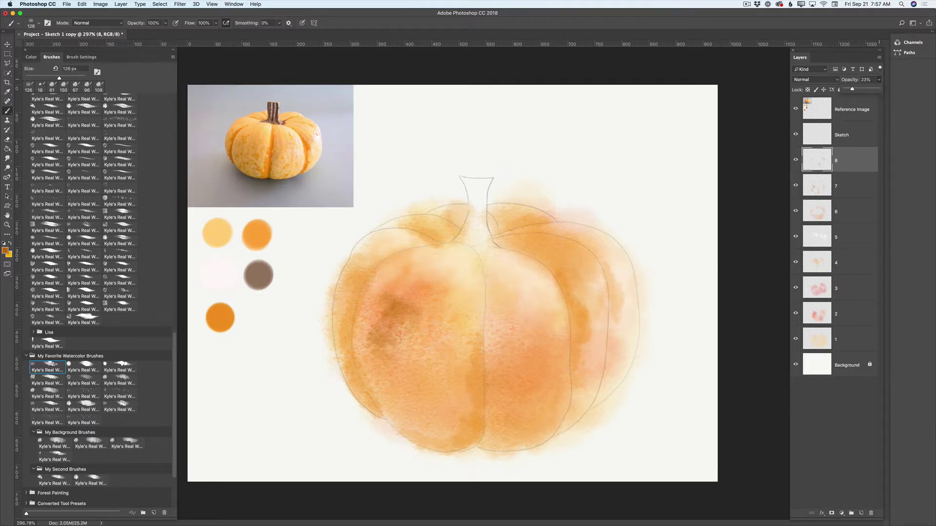
Add a new layer above layer 8 named 9, and set the foreground to a grayish lavender based on the reference photo's background.
{"action": "left_click", "coordinate": [861, 513]}
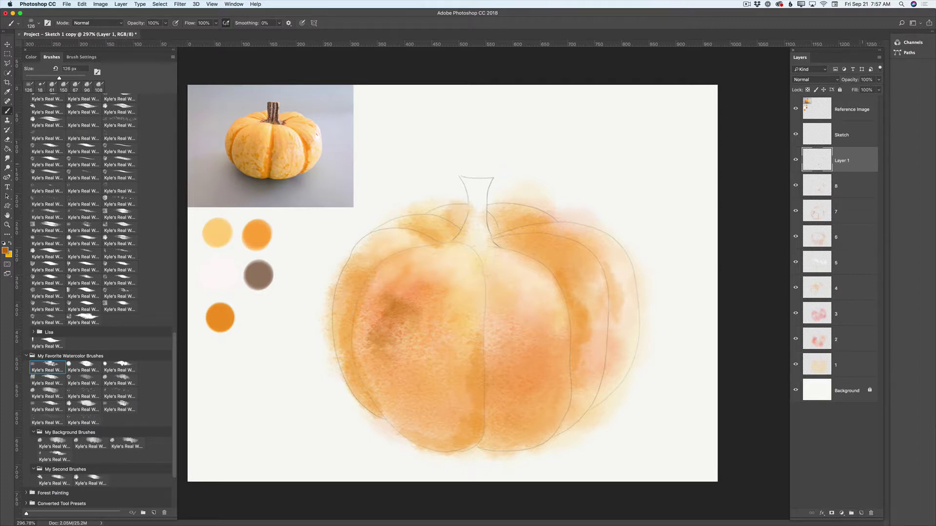
{"action": "double_click", "coordinate": [847, 160]}
{"action": "type", "text": "9"}
{"action": "key", "text": "Return"}
{"action": "left_click", "coordinate": [5, 251]}
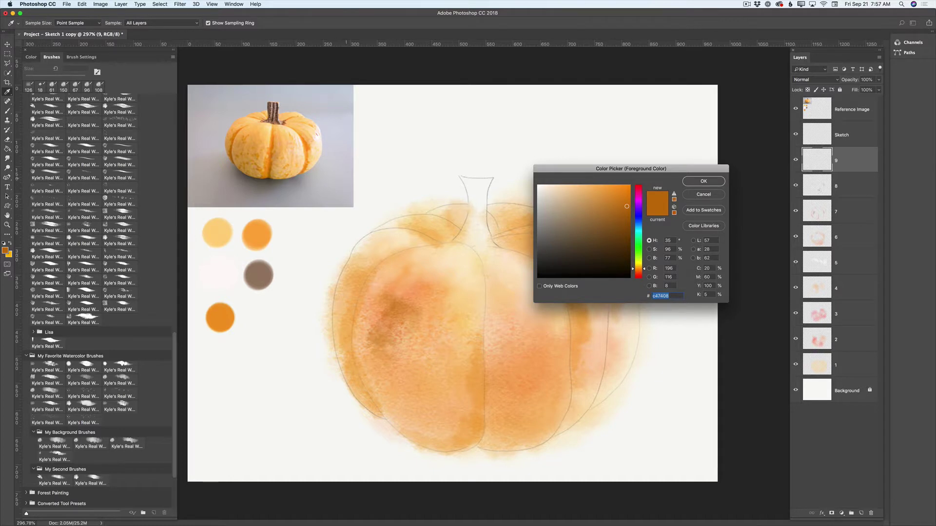
{"action": "left_click", "coordinate": [337, 161]}
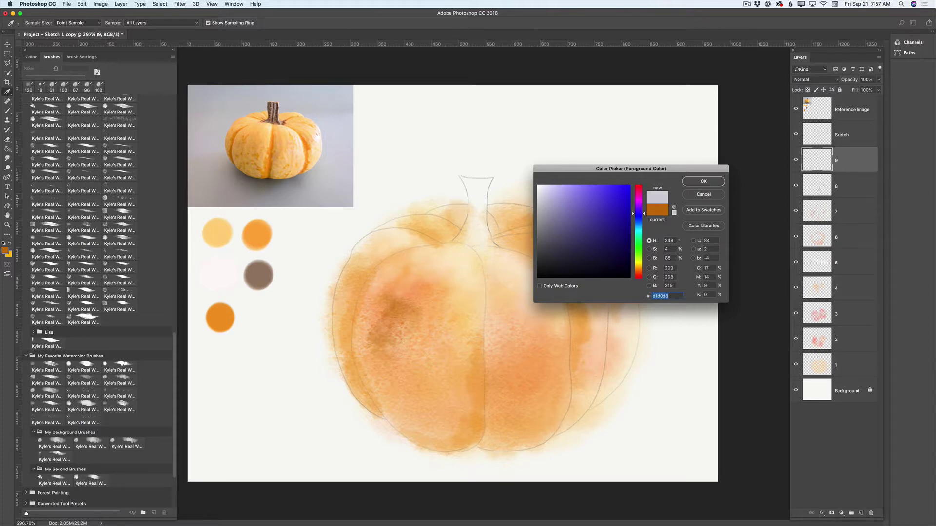
{"action": "left_click_drag", "start_coordinate": [541, 199], "coordinate": [552, 203]}
{"action": "left_click", "coordinate": [703, 181]}
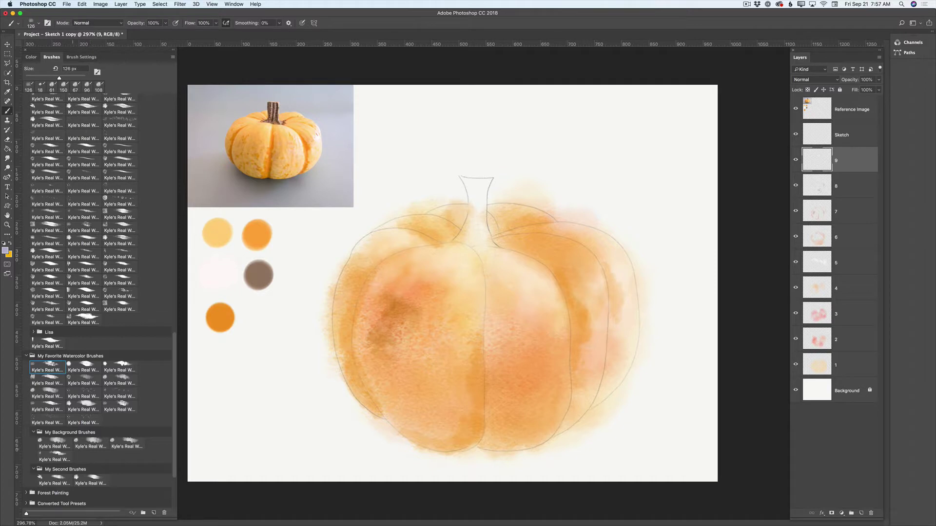
Paint a lavender shadow across the pumpkin's lower front-left with the first My Background Brushes brush, and reduce layer 9's opacity.
{"action": "left_click", "coordinate": [55, 444]}
{"action": "mouse_move", "coordinate": [390, 420]}
{"action": "left_mouse_down"}
{"action": "mouse_move", "coordinate": [394, 387]}
{"action": "mouse_move", "coordinate": [418, 417]}
{"action": "mouse_move", "coordinate": [436, 413]}
{"action": "mouse_move", "coordinate": [407, 397]}
{"action": "mouse_move", "coordinate": [393, 367]}
{"action": "mouse_move", "coordinate": [406, 404]}
{"action": "mouse_move", "coordinate": [435, 428]}
{"action": "mouse_move", "coordinate": [454, 424]}
{"action": "mouse_move", "coordinate": [418, 427]}
{"action": "mouse_move", "coordinate": [461, 429]}
{"action": "mouse_move", "coordinate": [488, 418]}
{"action": "mouse_move", "coordinate": [384, 389]}
{"action": "mouse_move", "coordinate": [372, 396]}
{"action": "mouse_move", "coordinate": [363, 363]}
{"action": "mouse_move", "coordinate": [394, 408]}
{"action": "mouse_move", "coordinate": [526, 428]}
{"action": "mouse_move", "coordinate": [494, 420]}
{"action": "mouse_move", "coordinate": [511, 432]}
{"action": "mouse_move", "coordinate": [537, 421]}
{"action": "mouse_move", "coordinate": [502, 413]}
{"action": "mouse_move", "coordinate": [451, 430]}
{"action": "mouse_move", "coordinate": [446, 407]}
{"action": "left_mouse_up"}
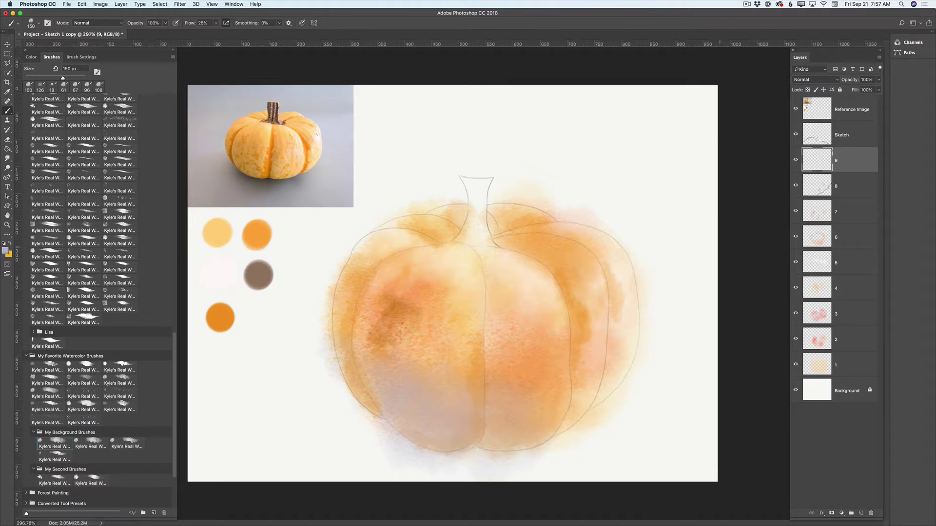
{"action": "left_click", "coordinate": [879, 79]}
{"action": "left_click_drag", "start_coordinate": [878, 89], "coordinate": [876, 89]}
Add a new layer above layer 9 and name it 10.
{"action": "left_click", "coordinate": [861, 513]}
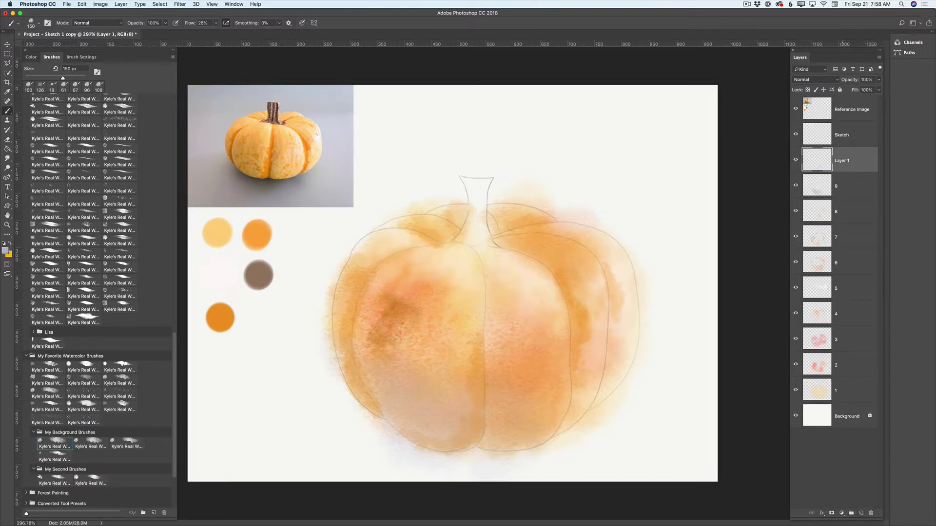
{"action": "double_click", "coordinate": [843, 162]}
{"action": "type", "text": "1"}
{"action": "type", "text": "10"}
{"action": "key", "text": "Return"}
Set the foreground color to a saturated pinkish red and layer 10's opacity to 45%.
{"action": "key", "text": "n"}
{"action": "left_click", "coordinate": [638, 188]}
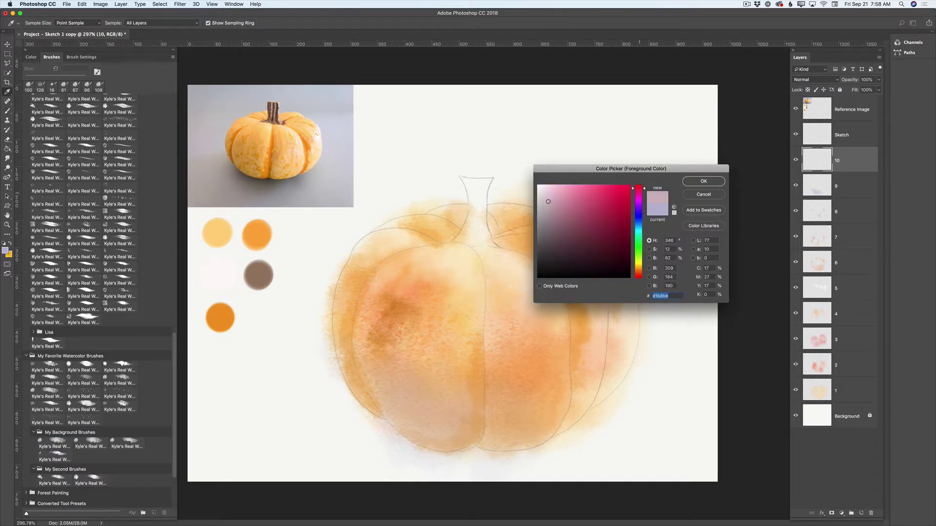
{"action": "left_click_drag", "start_coordinate": [616, 195], "coordinate": [624, 192]}
{"action": "left_click", "coordinate": [703, 181]}
{"action": "mouse_move", "coordinate": [878, 79]}
{"action": "left_mouse_down"}
{"action": "mouse_move", "coordinate": [880, 88]}
{"action": "mouse_move", "coordinate": [863, 88]}
{"action": "left_mouse_up"}
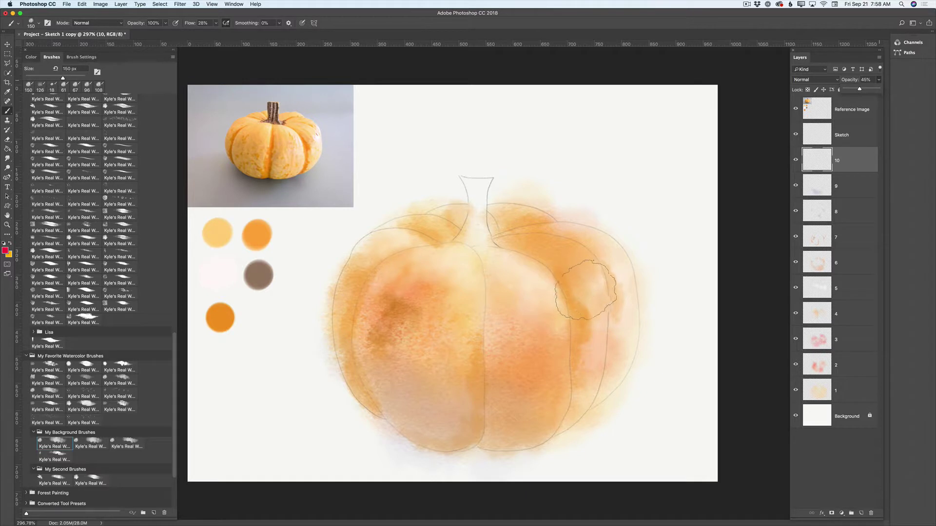
Paint pinkish red over the front-right segment, side segments and stem crease with a 67 px brush, and set layer 10's opacity to 21%.
{"action": "right_click", "coordinate": [581, 266]}
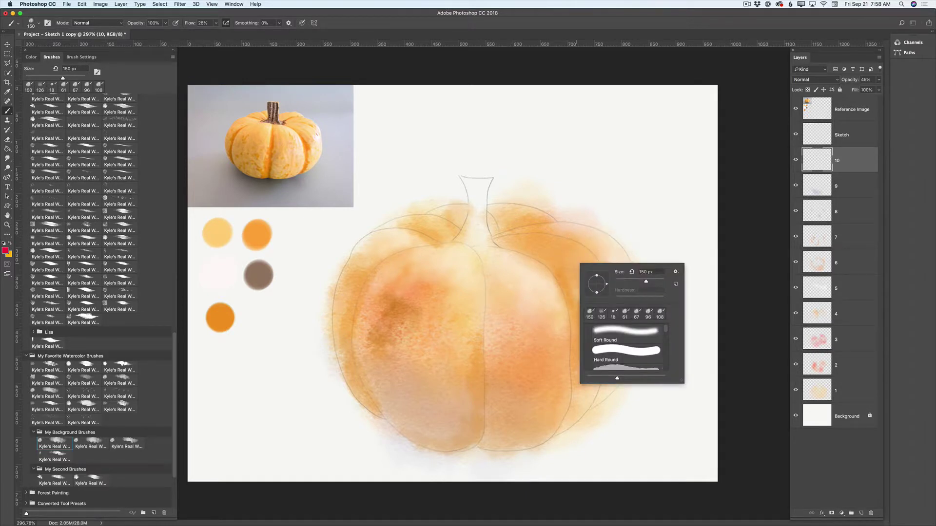
{"action": "left_click_drag", "start_coordinate": [646, 282], "coordinate": [638, 281]}
{"action": "type", "text": "78"}
{"action": "key", "text": "Return"}
{"action": "mouse_move", "coordinate": [502, 311]}
{"action": "left_mouse_down"}
{"action": "mouse_move", "coordinate": [502, 360]}
{"action": "mouse_move", "coordinate": [544, 340]}
{"action": "mouse_move", "coordinate": [531, 394]}
{"action": "mouse_move", "coordinate": [503, 391]}
{"action": "mouse_move", "coordinate": [492, 432]}
{"action": "mouse_move", "coordinate": [526, 429]}
{"action": "mouse_move", "coordinate": [561, 370]}
{"action": "mouse_move", "coordinate": [527, 417]}
{"action": "left_mouse_up"}
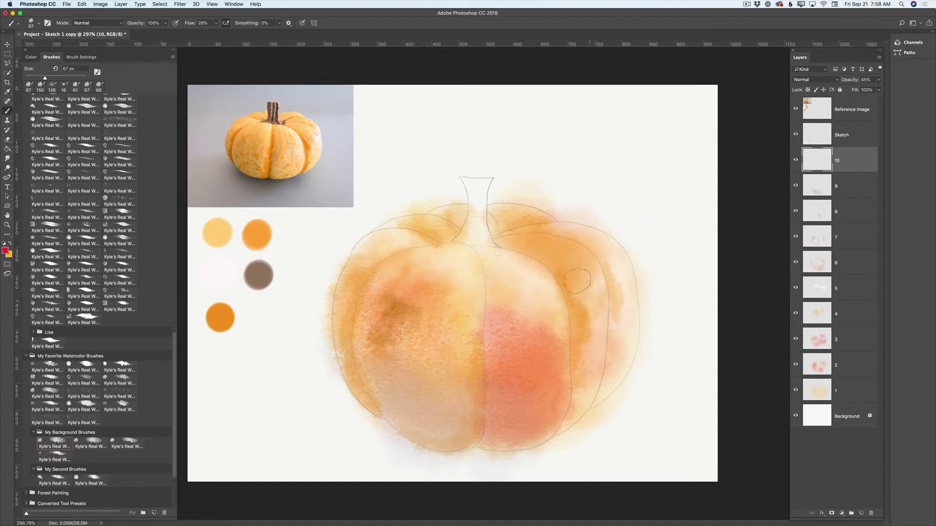
{"action": "mouse_move", "coordinate": [589, 299]}
{"action": "left_mouse_down"}
{"action": "mouse_move", "coordinate": [563, 264]}
{"action": "mouse_move", "coordinate": [592, 333]}
{"action": "mouse_move", "coordinate": [594, 368]}
{"action": "mouse_move", "coordinate": [543, 313]}
{"action": "left_mouse_up"}
{"action": "mouse_move", "coordinate": [390, 252]}
{"action": "left_mouse_down"}
{"action": "mouse_move", "coordinate": [361, 256]}
{"action": "mouse_move", "coordinate": [410, 246]}
{"action": "mouse_move", "coordinate": [403, 237]}
{"action": "mouse_move", "coordinate": [381, 250]}
{"action": "mouse_move", "coordinate": [349, 283]}
{"action": "mouse_move", "coordinate": [357, 273]}
{"action": "mouse_move", "coordinate": [341, 315]}
{"action": "mouse_move", "coordinate": [353, 349]}
{"action": "mouse_move", "coordinate": [392, 323]}
{"action": "mouse_move", "coordinate": [397, 282]}
{"action": "mouse_move", "coordinate": [363, 289]}
{"action": "mouse_move", "coordinate": [358, 269]}
{"action": "mouse_move", "coordinate": [376, 253]}
{"action": "mouse_move", "coordinate": [357, 264]}
{"action": "mouse_move", "coordinate": [343, 340]}
{"action": "mouse_move", "coordinate": [350, 371]}
{"action": "left_mouse_up"}
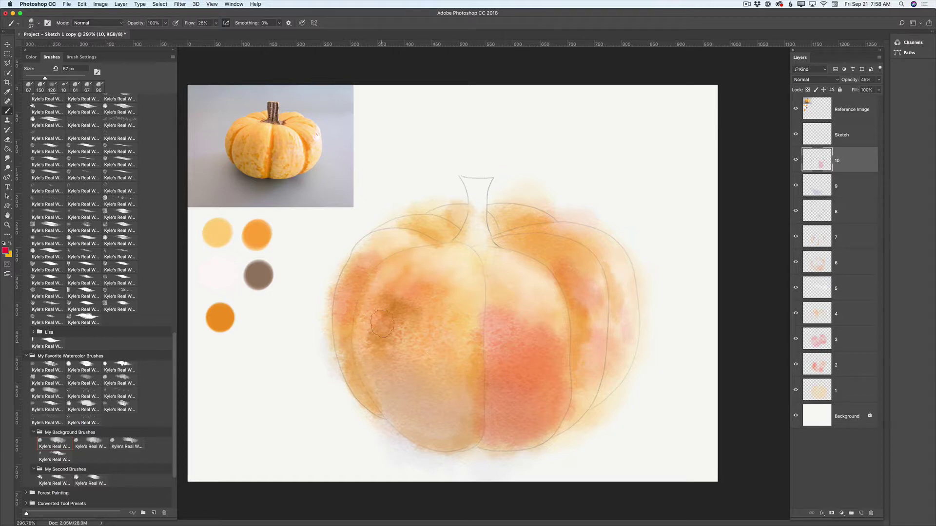
{"action": "mouse_move", "coordinate": [463, 216]}
{"action": "left_mouse_down"}
{"action": "mouse_move", "coordinate": [452, 234]}
{"action": "mouse_move", "coordinate": [434, 235]}
{"action": "mouse_move", "coordinate": [457, 226]}
{"action": "left_mouse_up"}
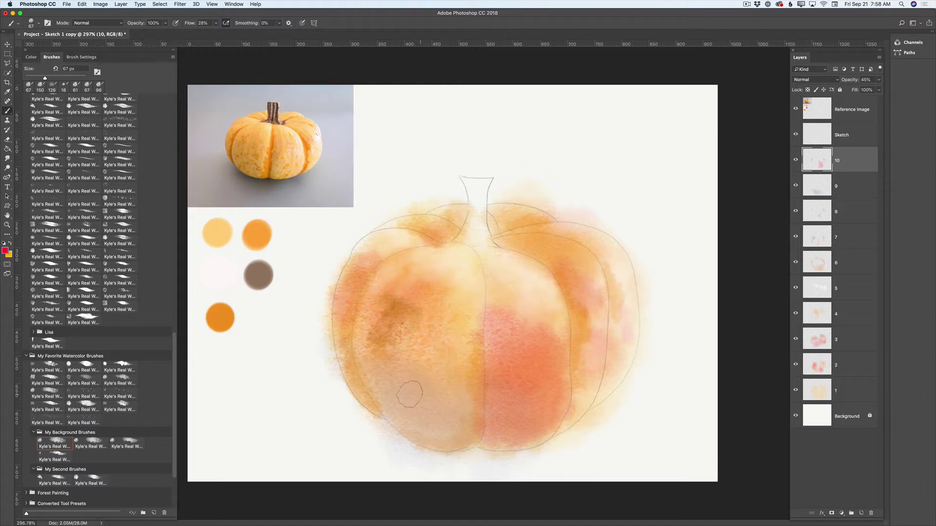
{"action": "mouse_move", "coordinate": [375, 362]}
{"action": "left_mouse_down"}
{"action": "mouse_move", "coordinate": [376, 329]}
{"action": "mouse_move", "coordinate": [384, 376]}
{"action": "left_mouse_up"}
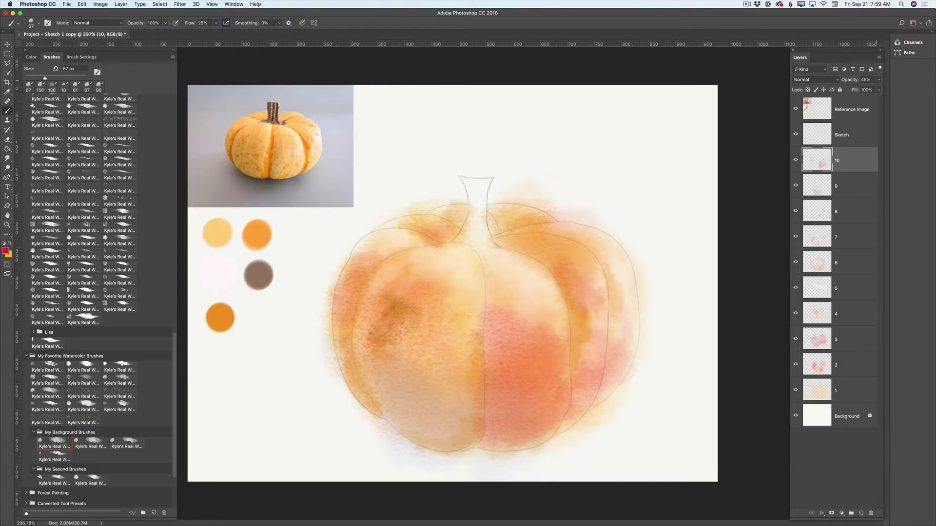
{"action": "left_click", "coordinate": [878, 80]}
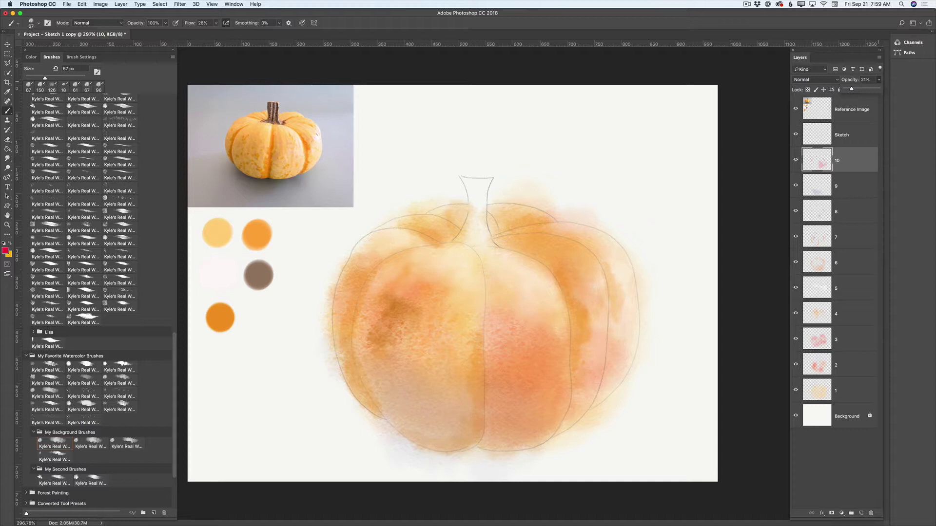
Add a new layer above layer 10 and name it 11.
{"action": "left_click", "coordinate": [861, 514]}
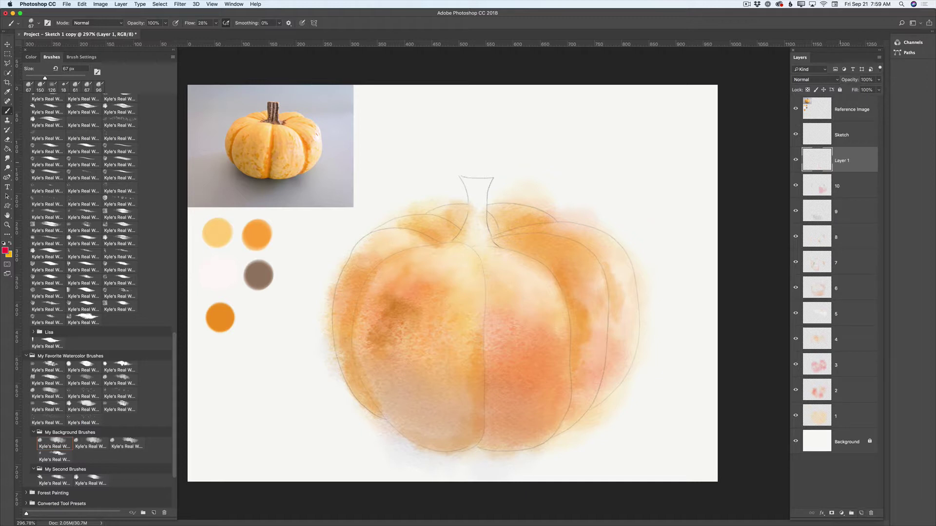
{"action": "double_click", "coordinate": [841, 161]}
{"action": "type", "text": "11"}
{"action": "key", "text": "Return"}
Sample the brown swatch, reduce the brush to 15 px, and paint a wash over the stem on layer 11.
{"action": "key", "text": "i"}
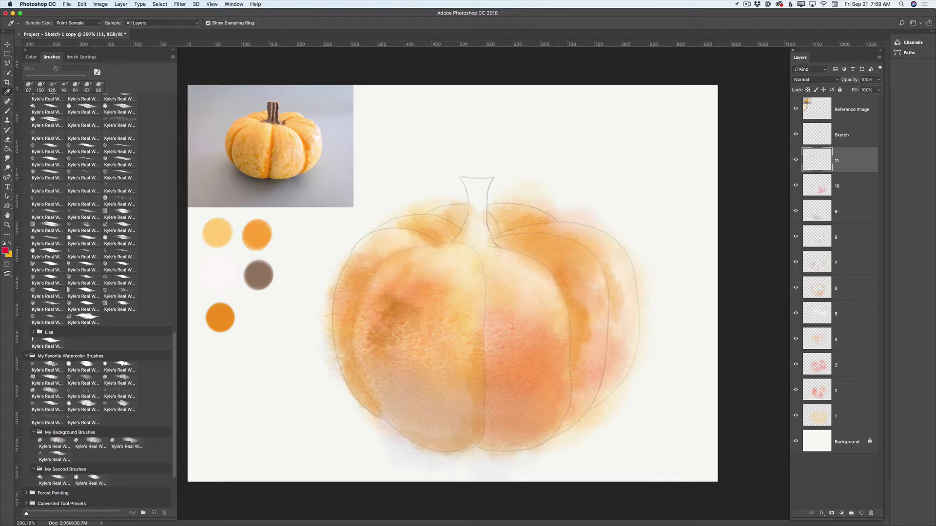
{"action": "left_click", "coordinate": [260, 276]}
{"action": "key", "text": "b"}
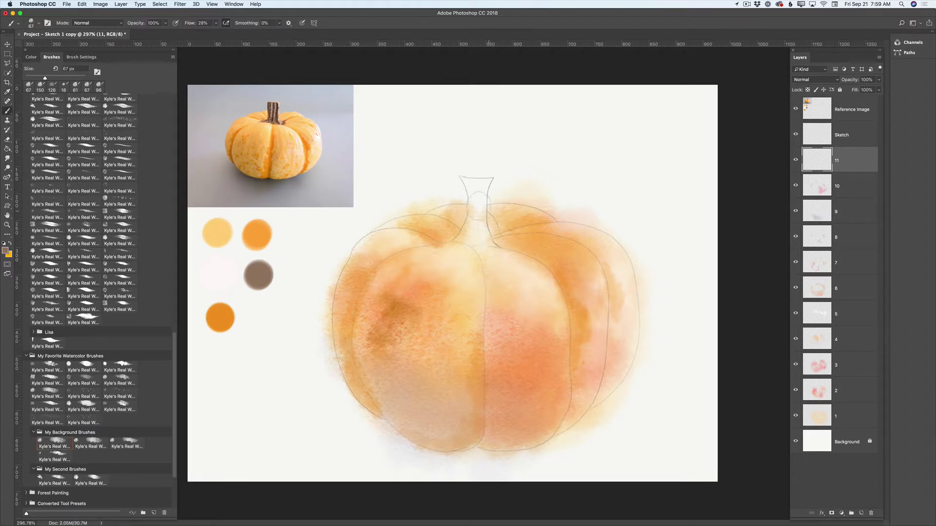
{"action": "right_click", "coordinate": [492, 198]}
{"action": "left_click_drag", "start_coordinate": [543, 216], "coordinate": [532, 216]}
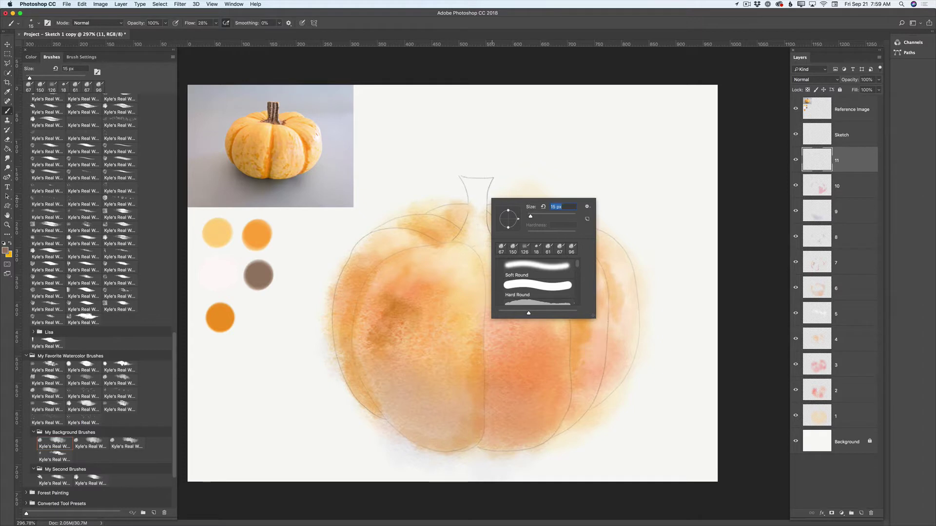
{"action": "mouse_move", "coordinate": [477, 198]}
{"action": "left_mouse_down"}
{"action": "mouse_move", "coordinate": [461, 179]}
{"action": "mouse_move", "coordinate": [473, 209]}
{"action": "mouse_move", "coordinate": [480, 201]}
{"action": "mouse_move", "coordinate": [473, 179]}
{"action": "mouse_move", "coordinate": [485, 189]}
{"action": "mouse_move", "coordinate": [481, 225]}
{"action": "mouse_move", "coordinate": [458, 238]}
{"action": "mouse_move", "coordinate": [486, 234]}
{"action": "left_mouse_up"}
Reduce the brush to 9 px and paint darker brown shading down the stem on layer 11.
{"action": "right_click", "coordinate": [518, 179]}
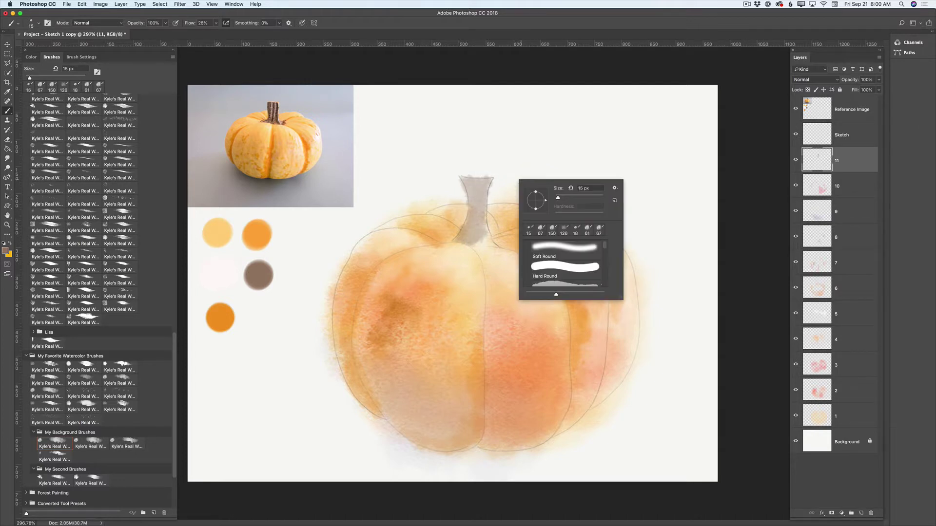
{"action": "left_click_drag", "start_coordinate": [558, 197], "coordinate": [555, 198]}
{"action": "key", "text": "Return"}
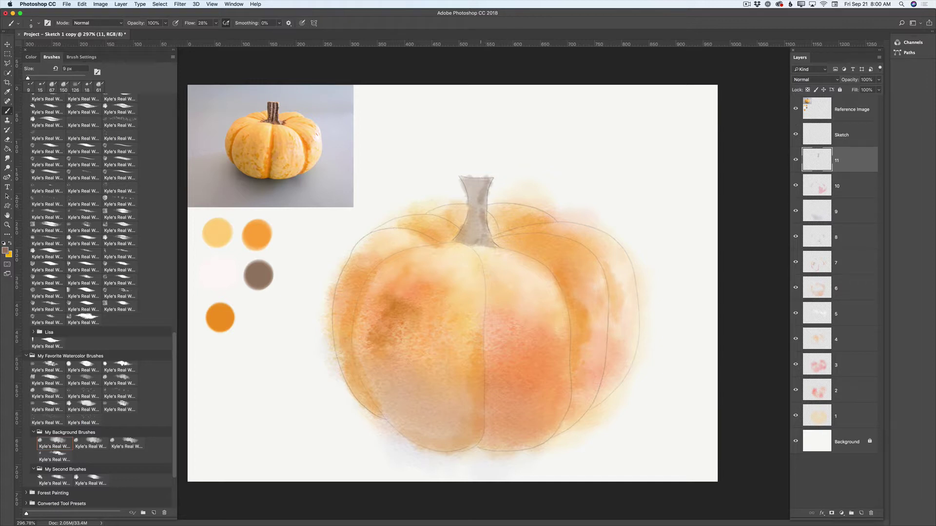
{"action": "left_click_drag", "start_coordinate": [481, 198], "coordinate": [484, 240]}
Lighten the foreground color to a pale beige, #cebaac, for the stem.
{"action": "key", "text": "i"}
{"action": "left_click", "coordinate": [6, 250]}
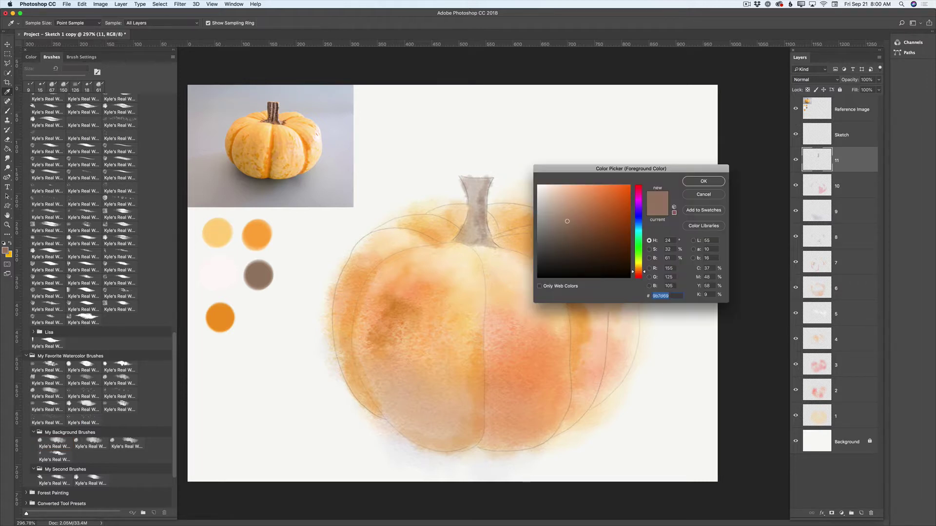
{"action": "left_click_drag", "start_coordinate": [567, 221], "coordinate": [554, 204]}
{"action": "key", "text": "Return"}
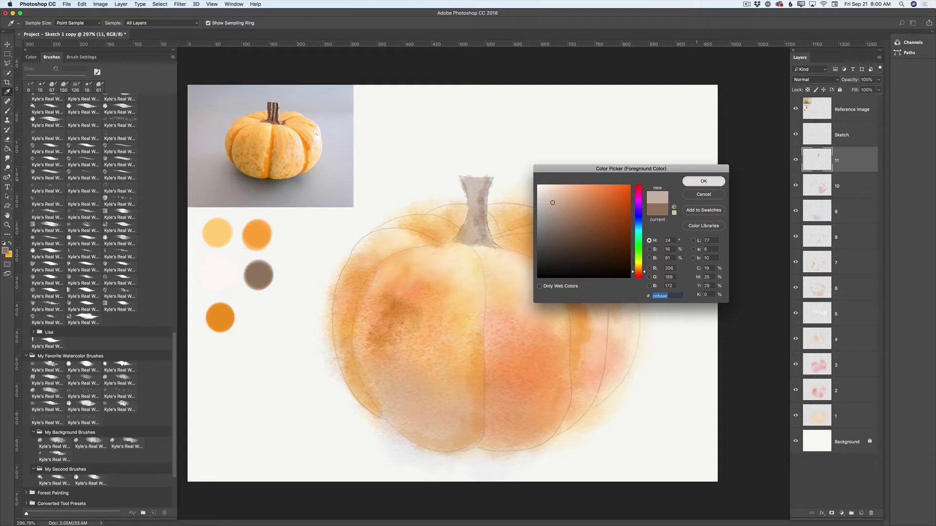
{"action": "key", "text": "b"}
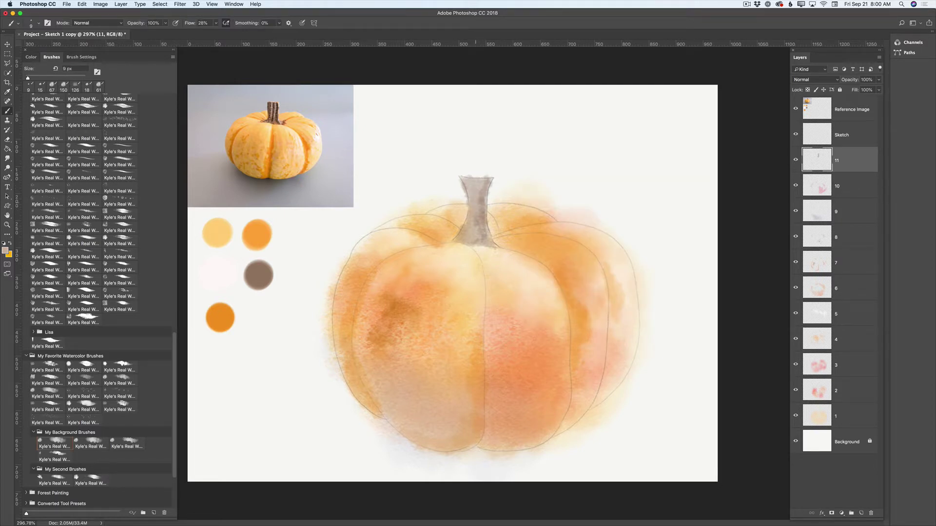
Set the foreground color to a medium brown and deepen the stem's shading with the 9 px brush.
{"action": "key", "text": "n"}
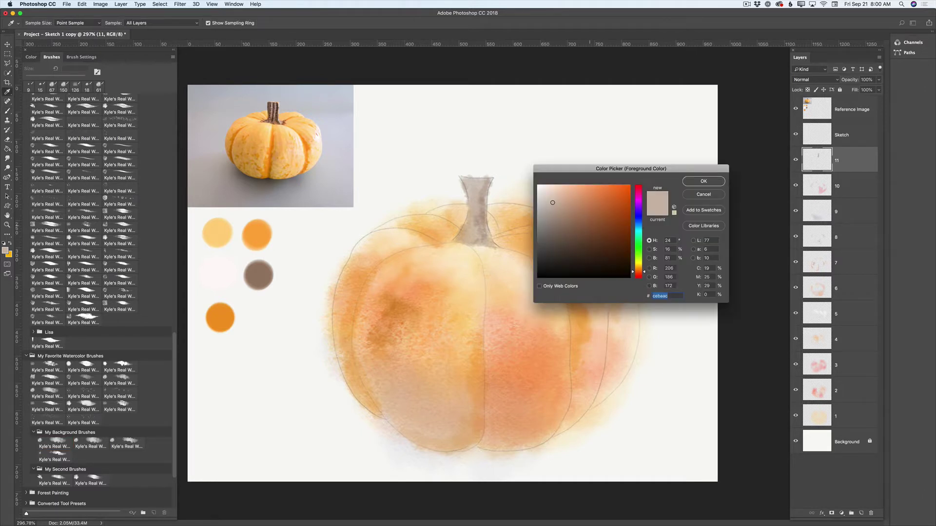
{"action": "left_click_drag", "start_coordinate": [567, 217], "coordinate": [567, 217]}
{"action": "key", "text": "Return"}
{"action": "mouse_move", "coordinate": [471, 206]}
{"action": "left_mouse_down"}
{"action": "mouse_move", "coordinate": [473, 185]}
{"action": "mouse_move", "coordinate": [479, 217]}
{"action": "left_mouse_up"}
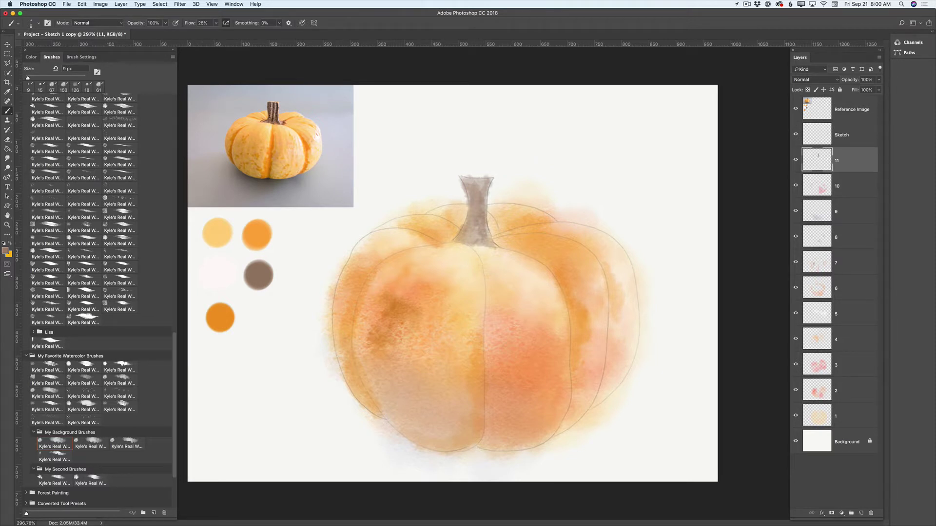
Set the foreground color to near-white, #fffefe, and paint thin highlights along the stem.
{"action": "left_click", "coordinate": [6, 250]}
{"action": "left_click_drag", "start_coordinate": [567, 217], "coordinate": [538, 186]}
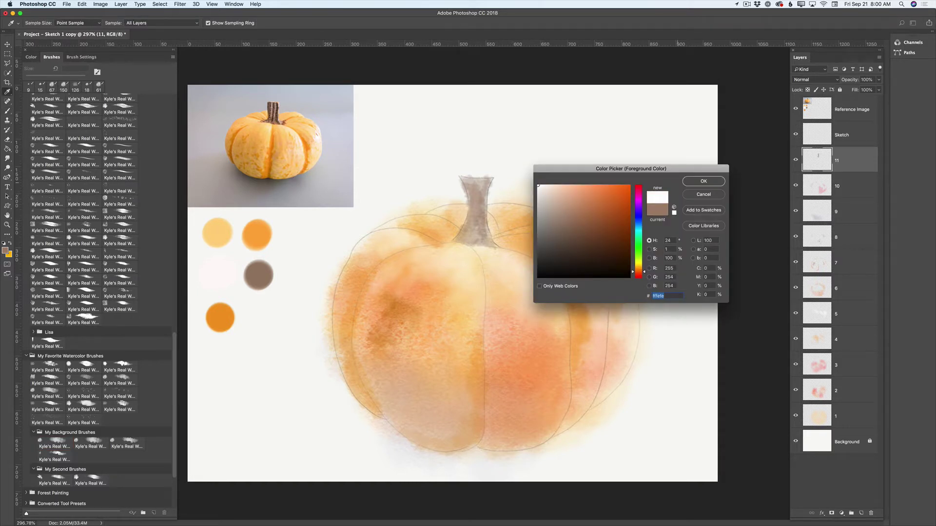
{"action": "key", "text": "Return"}
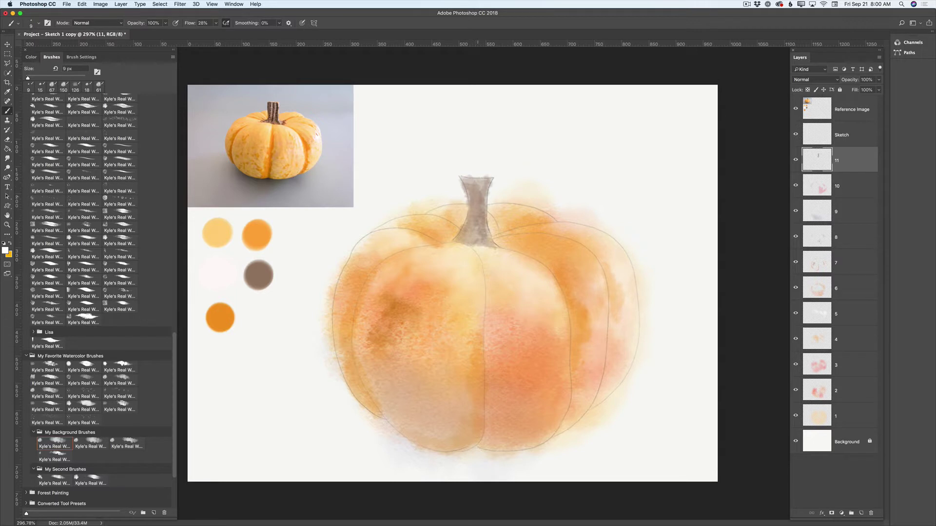
{"action": "left_click_drag", "start_coordinate": [474, 187], "coordinate": [475, 201]}
{"action": "left_click_drag", "start_coordinate": [484, 231], "coordinate": [485, 218]}
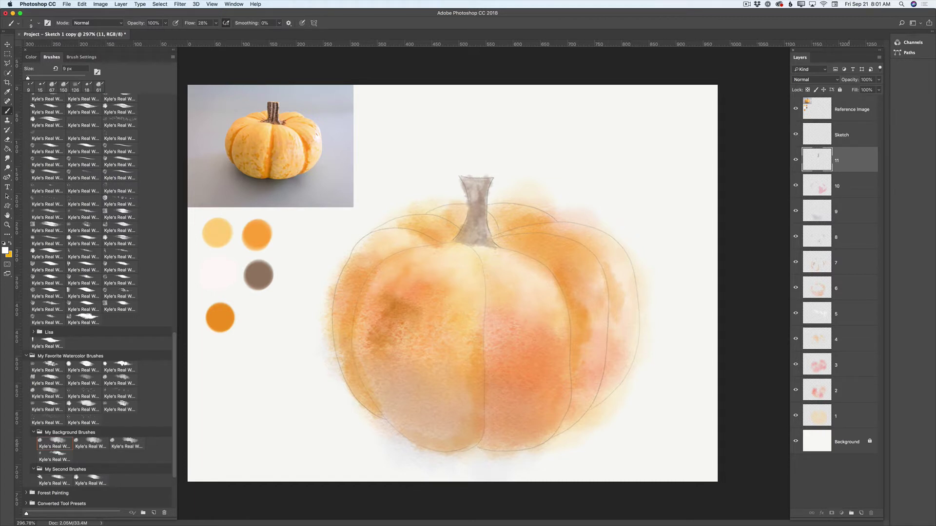
Add a new layer directly above Background and sample the light gray backdrop of the reference photo for the brush.
{"action": "left_click", "coordinate": [849, 442]}
{"action": "left_click", "coordinate": [861, 513]}
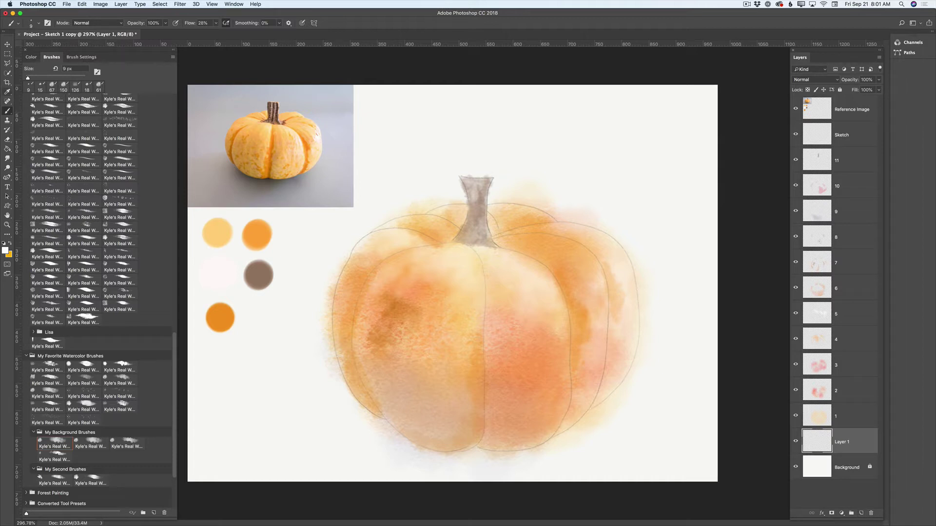
{"action": "key", "text": "i"}
{"action": "left_click", "coordinate": [209, 150]}
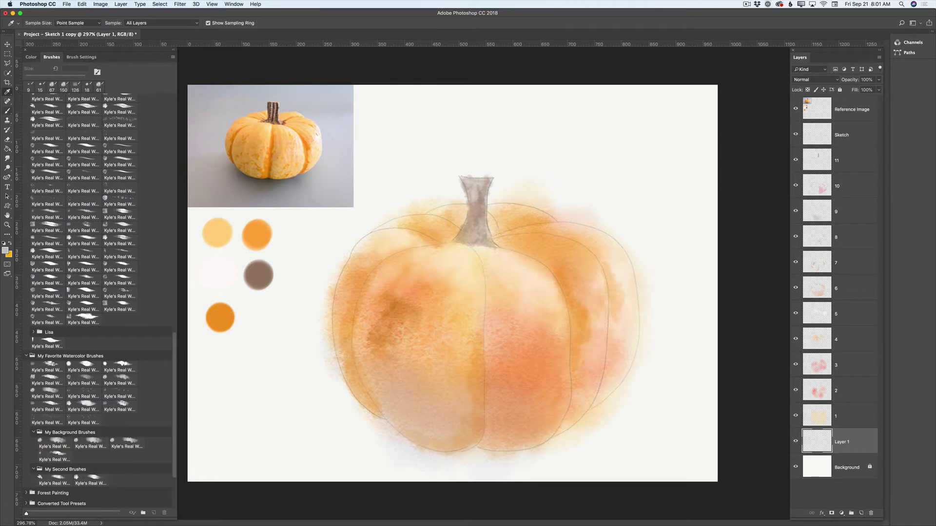
{"action": "left_click", "coordinate": [8, 111]}
{"action": "key", "text": "Escape"}
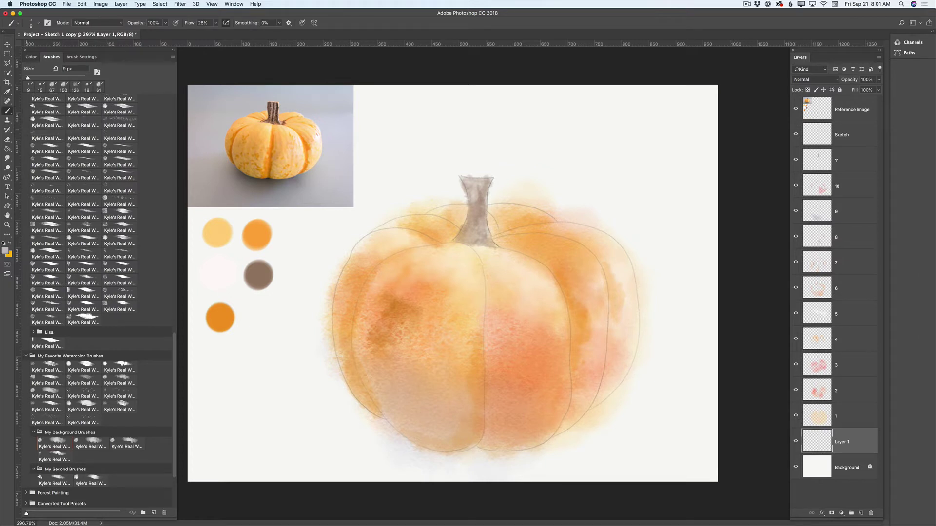
Enlarge the brush to 153 px and paint a light gray ground wash across the canvas's lower part on the new layer.
{"action": "right_click", "coordinate": [435, 297]}
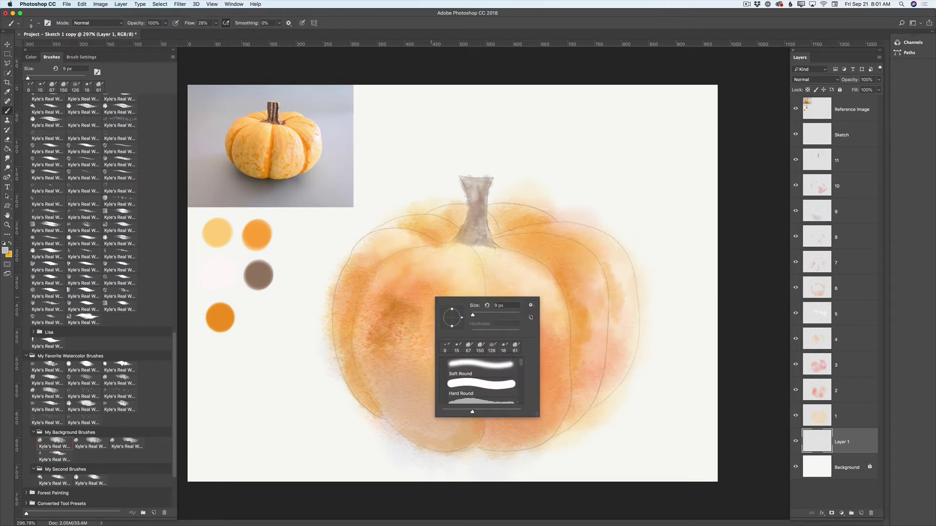
{"action": "left_click_drag", "start_coordinate": [472, 314], "coordinate": [500, 315]}
{"action": "key", "text": "Return"}
{"action": "mouse_move", "coordinate": [376, 442]}
{"action": "left_mouse_down"}
{"action": "mouse_move", "coordinate": [253, 439]}
{"action": "mouse_move", "coordinate": [436, 461]}
{"action": "mouse_move", "coordinate": [412, 473]}
{"action": "mouse_move", "coordinate": [296, 467]}
{"action": "mouse_move", "coordinate": [459, 463]}
{"action": "mouse_move", "coordinate": [517, 476]}
{"action": "mouse_move", "coordinate": [478, 481]}
{"action": "mouse_move", "coordinate": [585, 467]}
{"action": "mouse_move", "coordinate": [622, 432]}
{"action": "mouse_move", "coordinate": [691, 453]}
{"action": "mouse_move", "coordinate": [687, 433]}
{"action": "mouse_move", "coordinate": [604, 468]}
{"action": "mouse_move", "coordinate": [509, 481]}
{"action": "mouse_move", "coordinate": [369, 471]}
{"action": "mouse_move", "coordinate": [318, 423]}
{"action": "mouse_move", "coordinate": [274, 423]}
{"action": "mouse_move", "coordinate": [214, 439]}
{"action": "mouse_move", "coordinate": [187, 460]}
{"action": "mouse_move", "coordinate": [394, 475]}
{"action": "mouse_move", "coordinate": [367, 455]}
{"action": "left_mouse_up"}
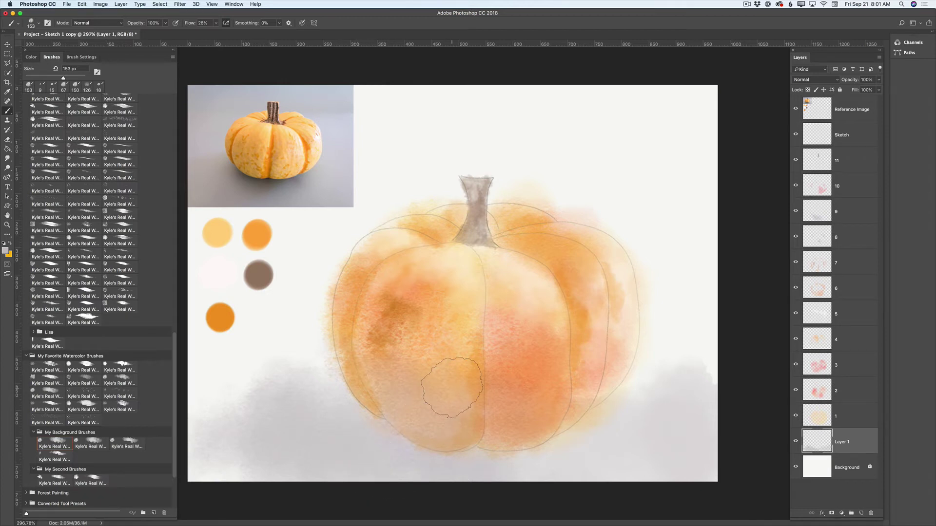
Add another layer above the ground wash and darken the foreground gray to 58% brightness.
{"action": "left_click", "coordinate": [861, 513]}
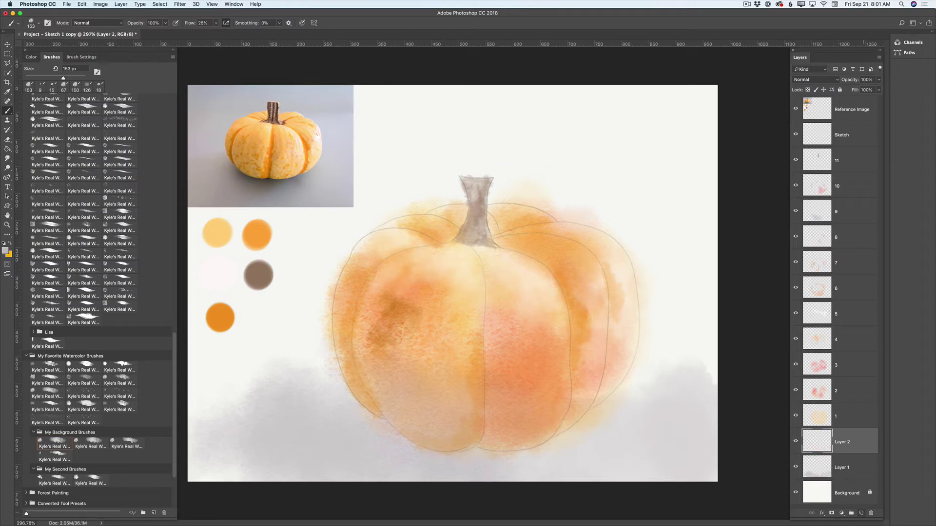
{"action": "left_click", "coordinate": [5, 250]}
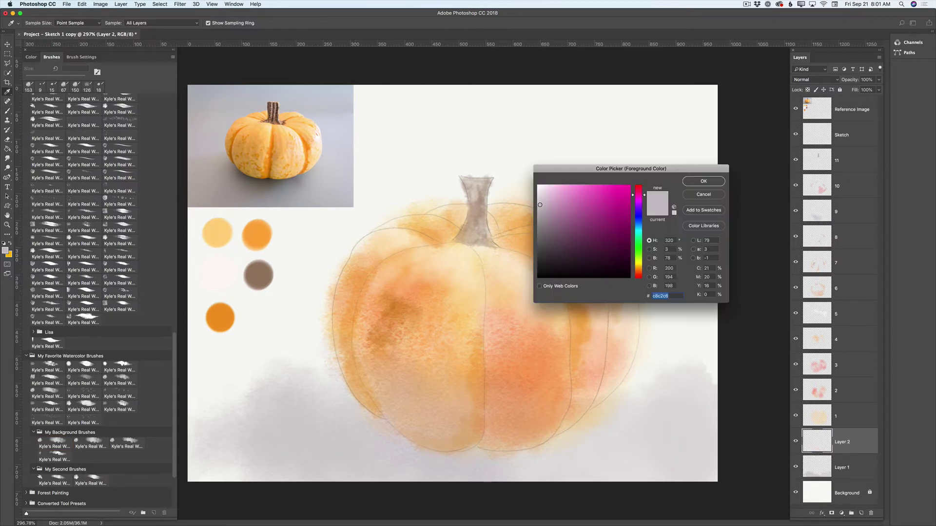
{"action": "left_click_drag", "start_coordinate": [541, 205], "coordinate": [539, 224]}
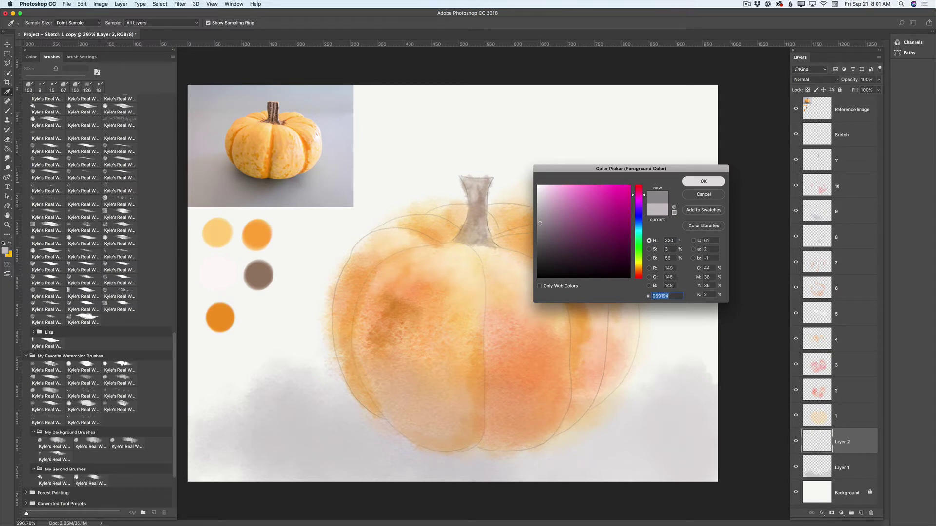
{"action": "left_click", "coordinate": [703, 181]}
Reduce the brush to 69 px and paint a darker gray cast shadow beneath the pumpkin on the new layer.
{"action": "right_click", "coordinate": [552, 274]}
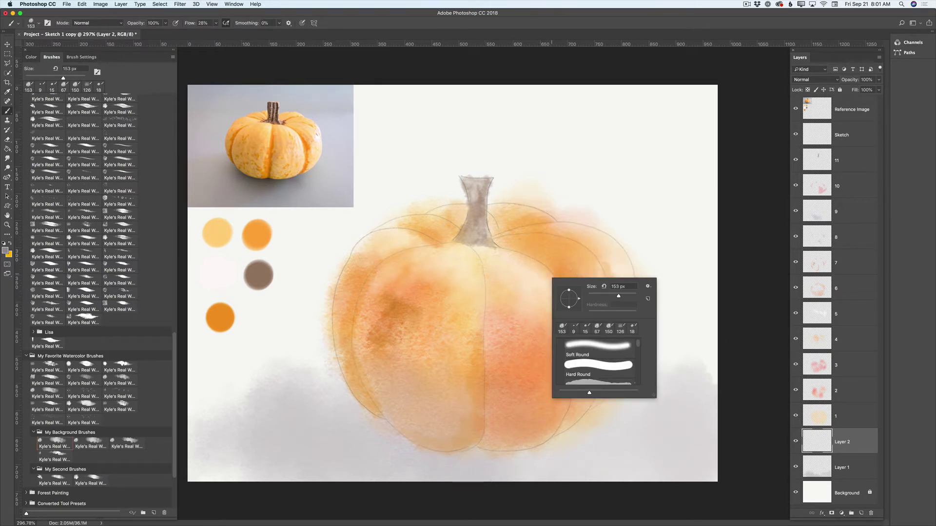
{"action": "left_click_drag", "start_coordinate": [618, 295], "coordinate": [604, 295]}
{"action": "mouse_move", "coordinate": [461, 461]}
{"action": "left_mouse_down"}
{"action": "mouse_move", "coordinate": [490, 460]}
{"action": "mouse_move", "coordinate": [420, 464]}
{"action": "mouse_move", "coordinate": [400, 443]}
{"action": "mouse_move", "coordinate": [411, 459]}
{"action": "mouse_move", "coordinate": [354, 452]}
{"action": "mouse_move", "coordinate": [372, 457]}
{"action": "mouse_move", "coordinate": [388, 444]}
{"action": "mouse_move", "coordinate": [416, 457]}
{"action": "mouse_move", "coordinate": [362, 451]}
{"action": "mouse_move", "coordinate": [391, 457]}
{"action": "mouse_move", "coordinate": [364, 442]}
{"action": "mouse_move", "coordinate": [387, 442]}
{"action": "mouse_move", "coordinate": [402, 452]}
{"action": "mouse_move", "coordinate": [358, 455]}
{"action": "mouse_move", "coordinate": [444, 468]}
{"action": "mouse_move", "coordinate": [430, 467]}
{"action": "mouse_move", "coordinate": [523, 466]}
{"action": "mouse_move", "coordinate": [503, 461]}
{"action": "mouse_move", "coordinate": [565, 449]}
{"action": "left_mouse_up"}
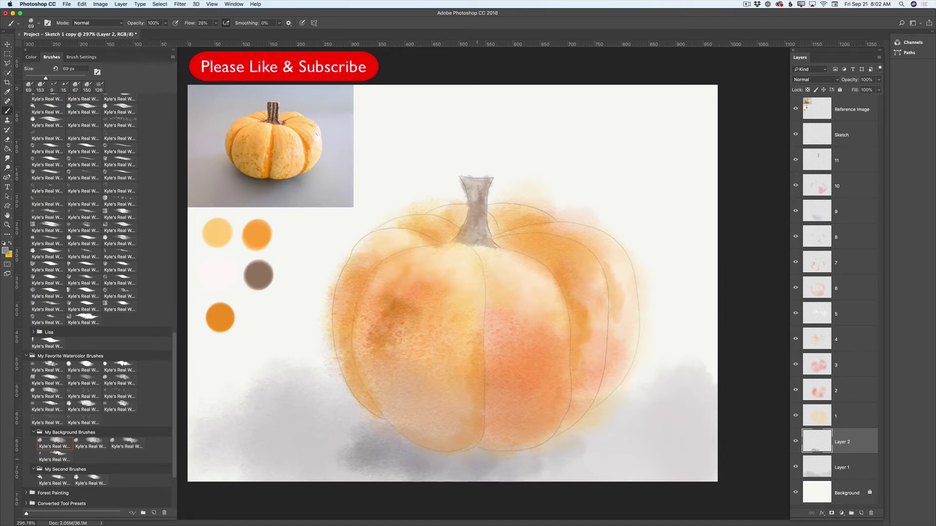
{"action": "mouse_move", "coordinate": [476, 459]}
{"action": "left_mouse_down"}
{"action": "mouse_move", "coordinate": [449, 466]}
{"action": "mouse_move", "coordinate": [395, 449]}
{"action": "mouse_move", "coordinate": [539, 462]}
{"action": "mouse_move", "coordinate": [543, 476]}
{"action": "mouse_move", "coordinate": [545, 454]}
{"action": "mouse_move", "coordinate": [548, 473]}
{"action": "left_mouse_up"}
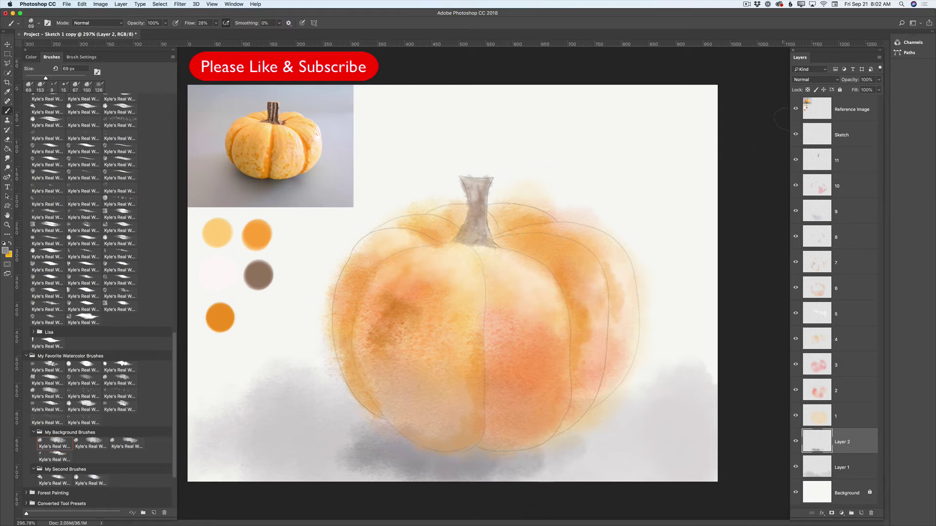
Hide the Reference Image layer and lower the Sketch layer's opacity to 65%.
{"action": "left_click", "coordinate": [796, 109]}
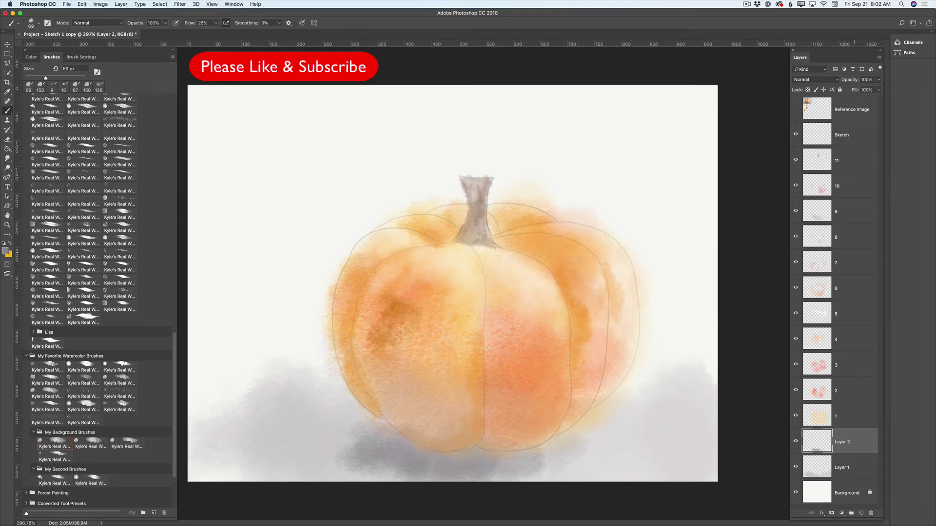
{"action": "left_click", "coordinate": [848, 136]}
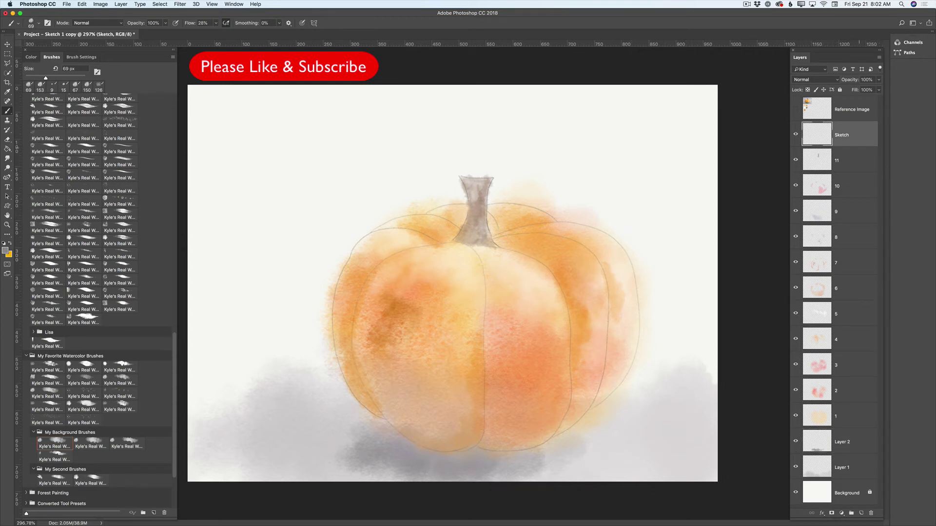
{"action": "left_click", "coordinate": [879, 79]}
{"action": "mouse_move", "coordinate": [878, 89]}
{"action": "left_mouse_down"}
{"action": "mouse_move", "coordinate": [858, 89]}
{"action": "mouse_move", "coordinate": [866, 89]}
{"action": "left_mouse_up"}
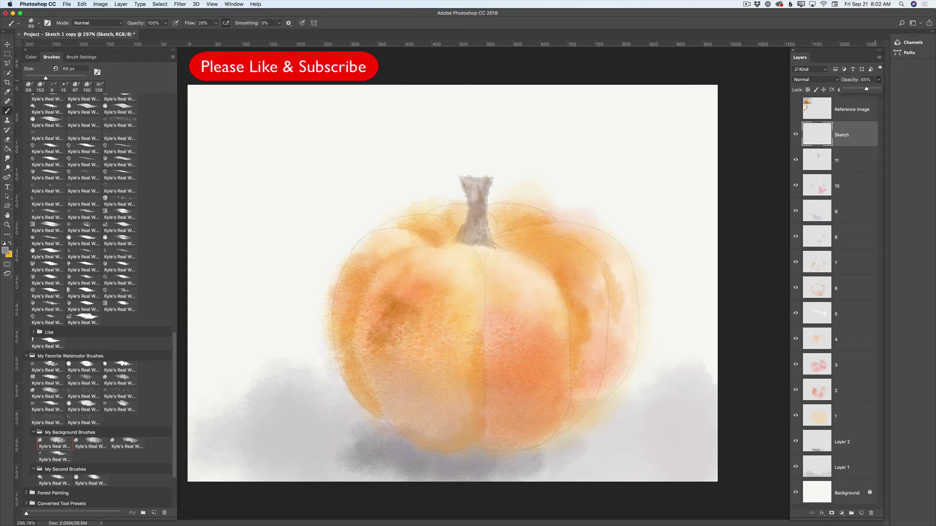